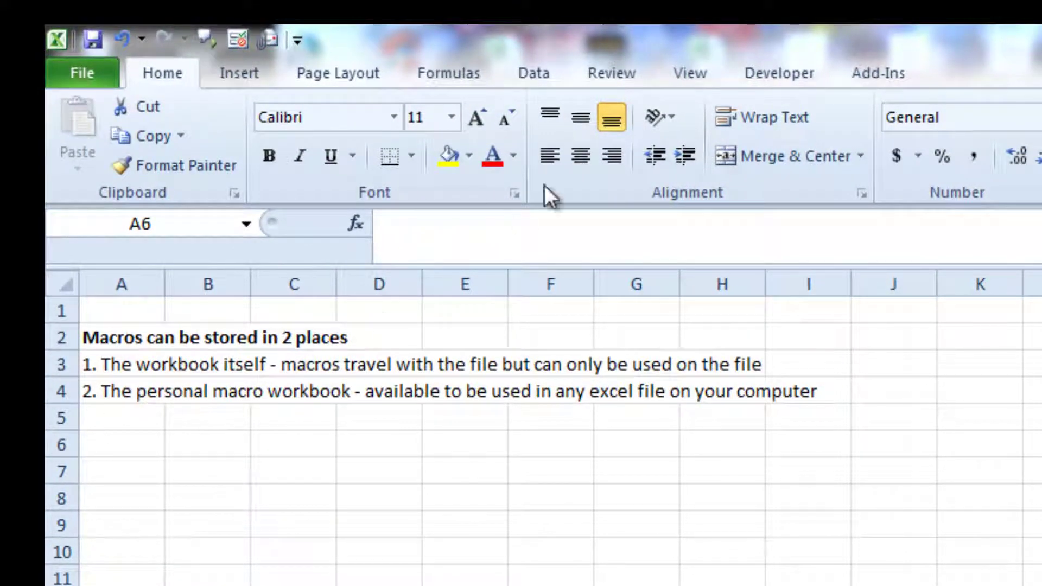
# - Set up a new macro recording with the Personal Macro Workbook as its storage location
pyautogui.click(773, 69)
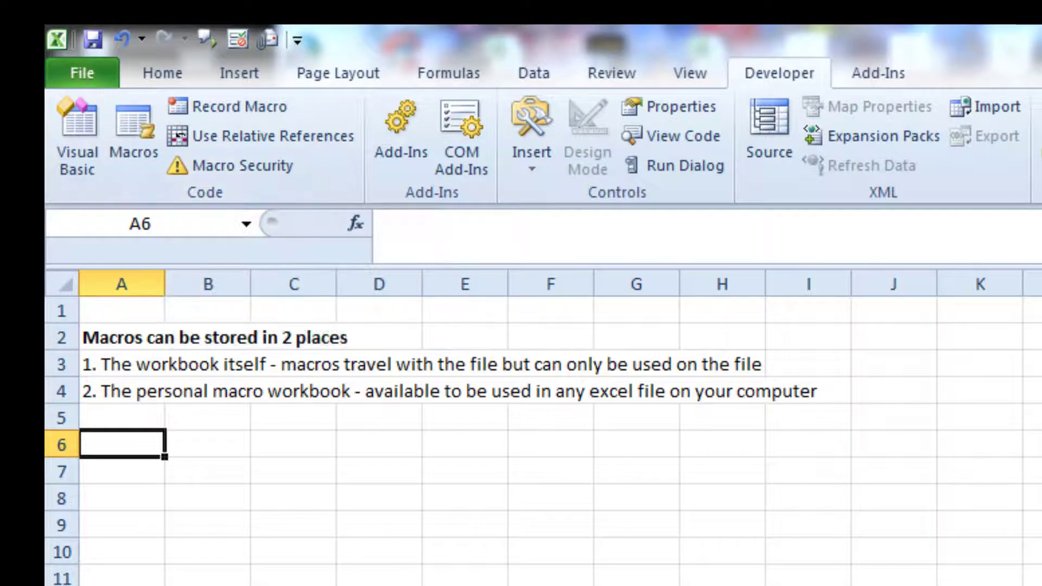
pyautogui.hotkey('alt', 'l')
pyautogui.press('r')
pyautogui.moveTo(544, 329); pyautogui.dragTo(503, 187)
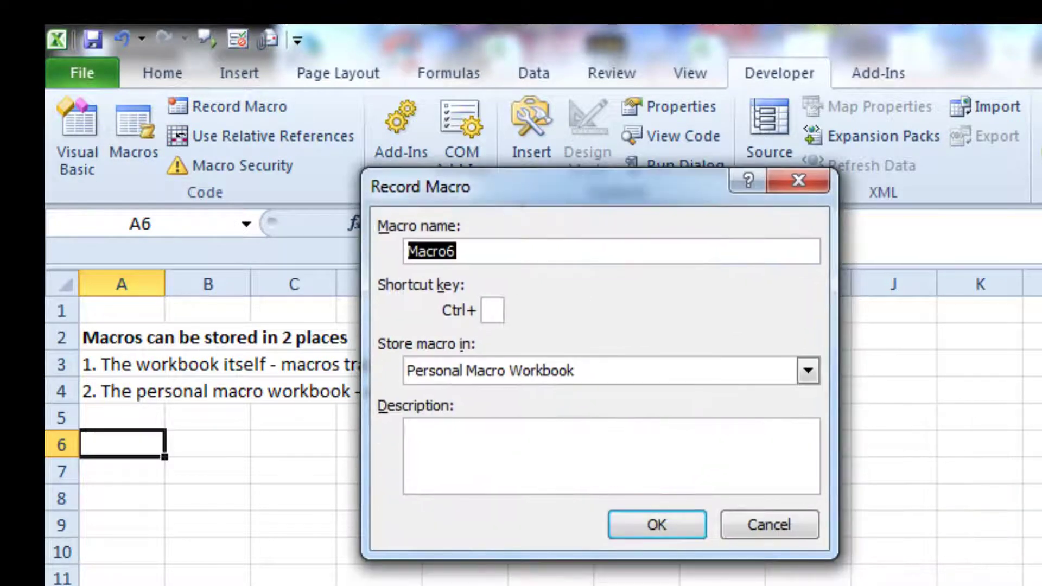
pyautogui.click(805, 367)
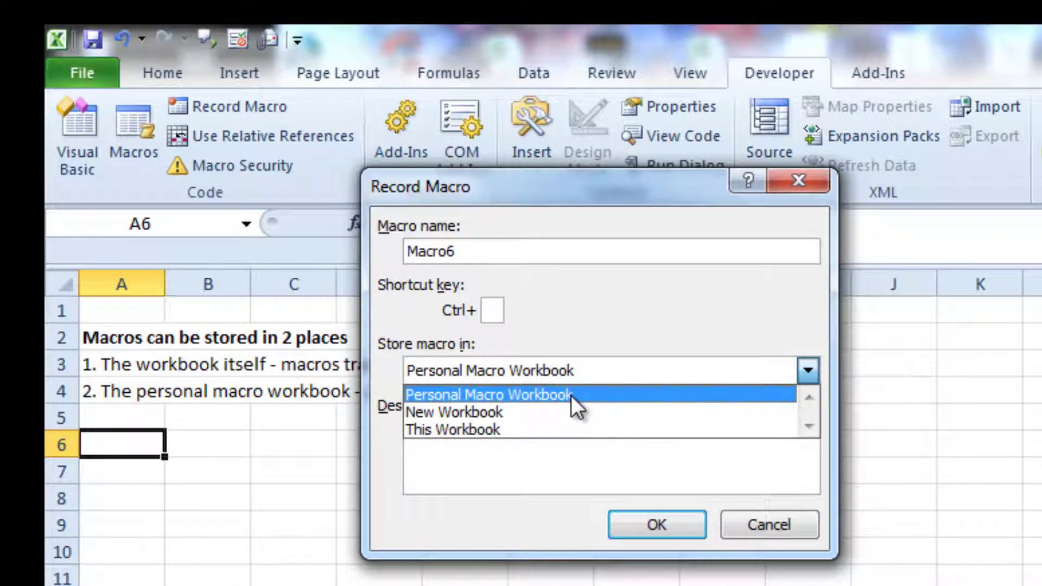
pyautogui.click(607, 395)
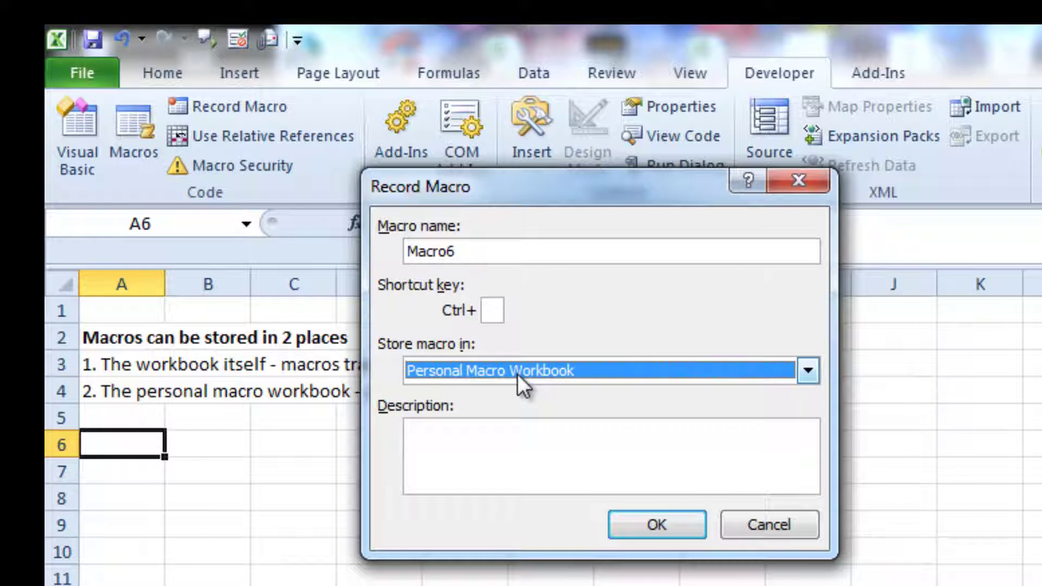
# - Name the macro with the presenter's first name followed by "TestMacro", without spaces, and start recording
pyautogui.moveTo(492, 254); pyautogui.dragTo(294, 256)
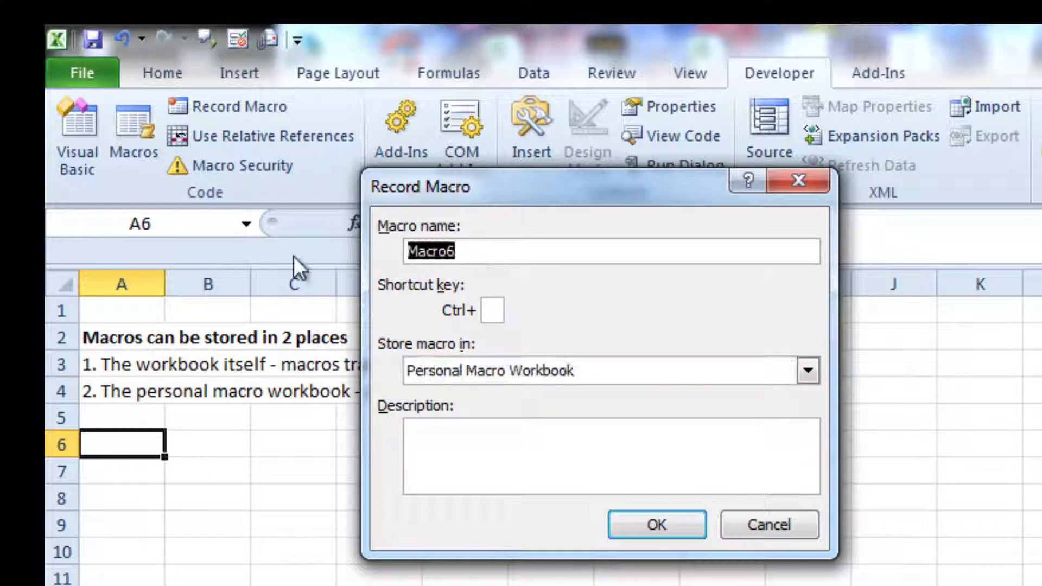
pyautogui.write('Johns Tes')
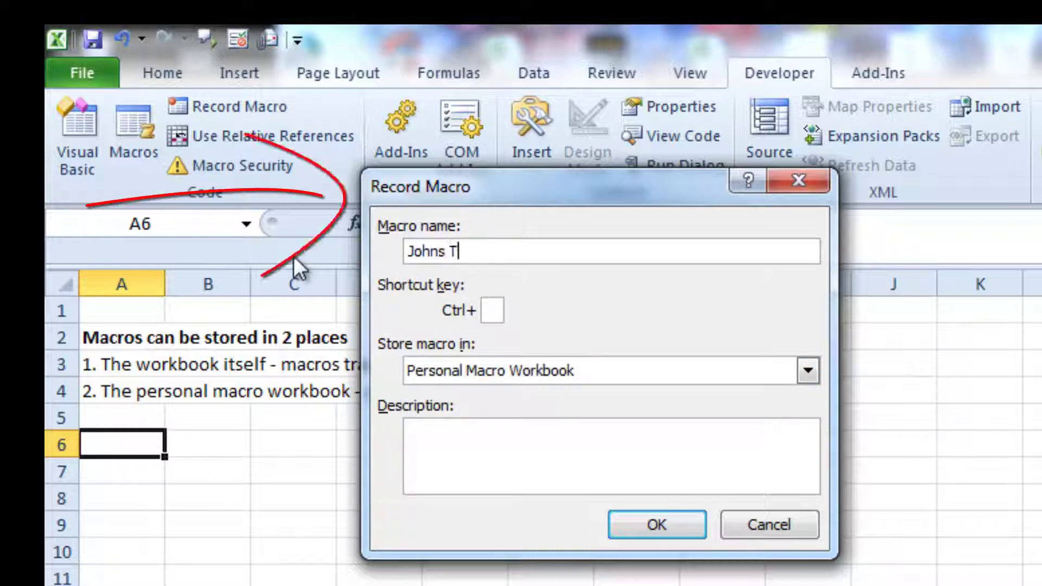
pyautogui.press('BackSpace')
pyautogui.press('BackSpace')
pyautogui.press('BackSpace')
pyautogui.press('BackSpace')
pyautogui.write('Test')
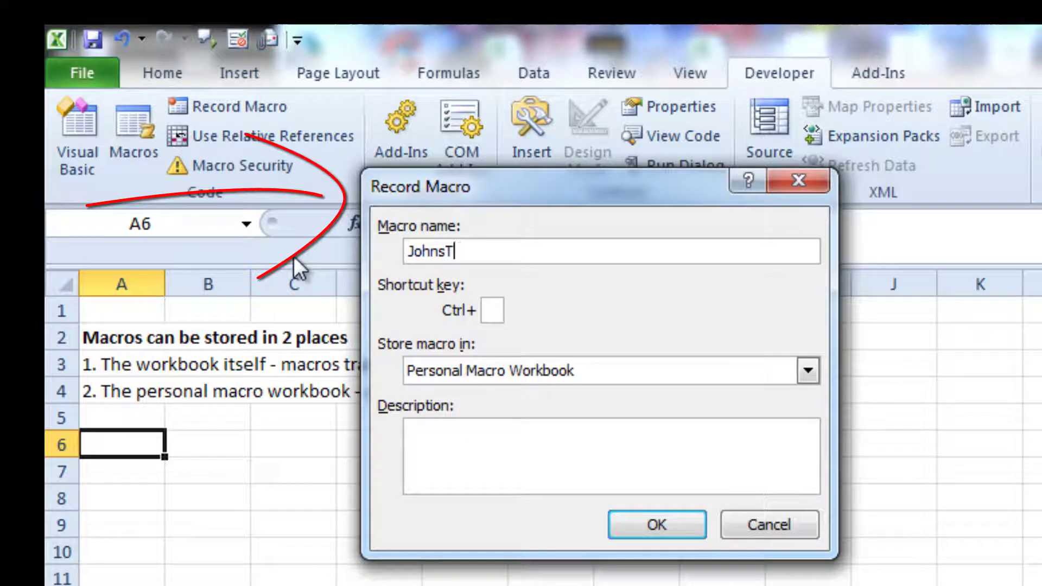
pyautogui.write('Macro')
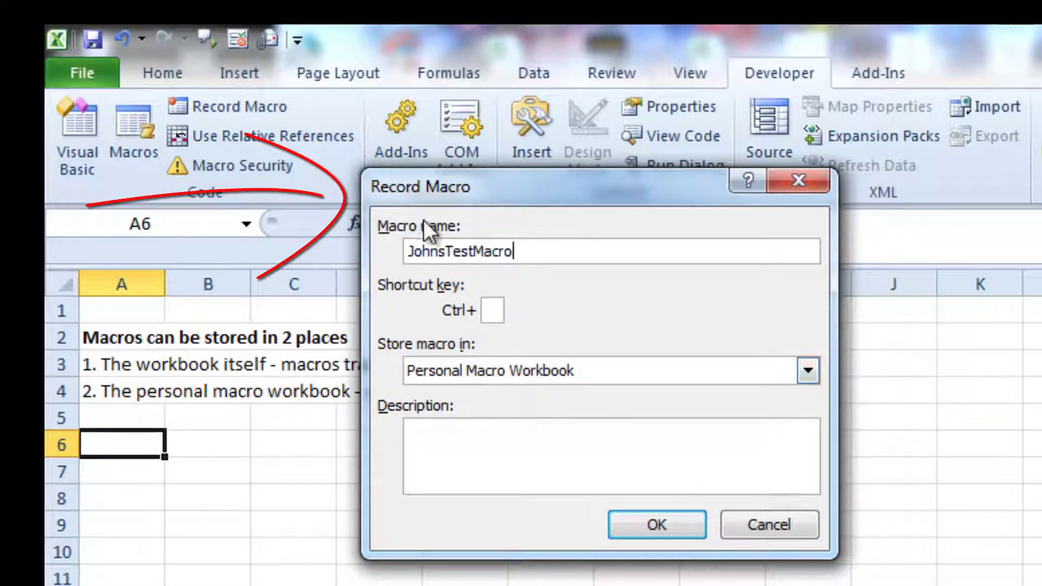
pyautogui.click(672, 524)
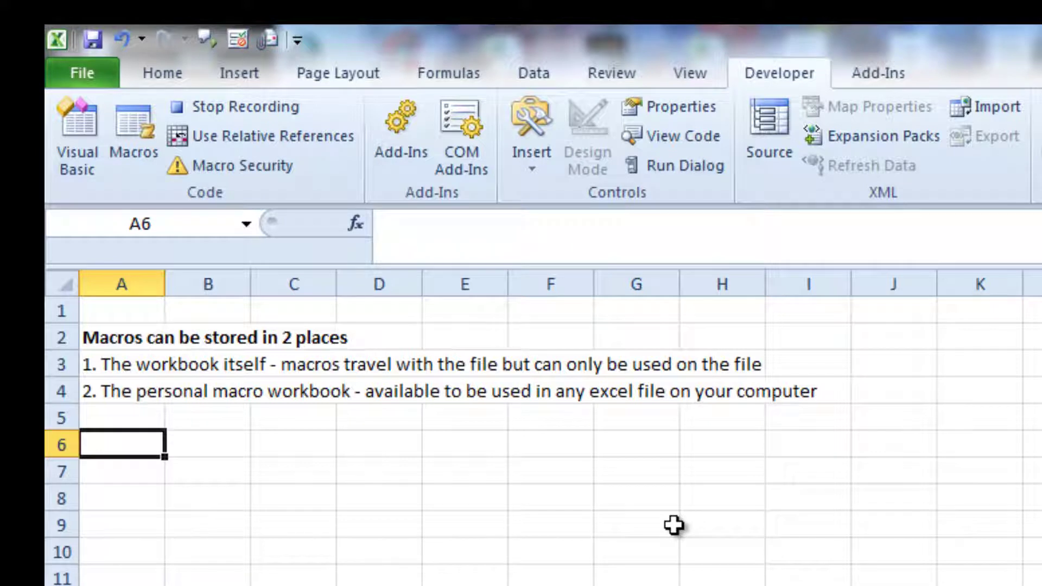
# - Record entering the presenter's first name in cell A6, and stop the macro recording
pyautogui.write('john')
pyautogui.press('Return')
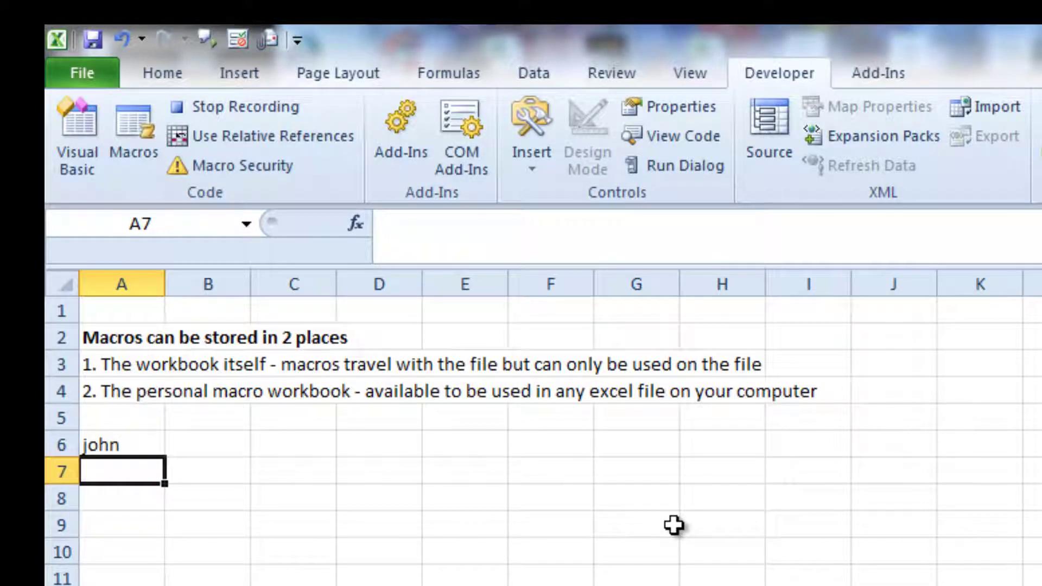
pyautogui.click(236, 104)
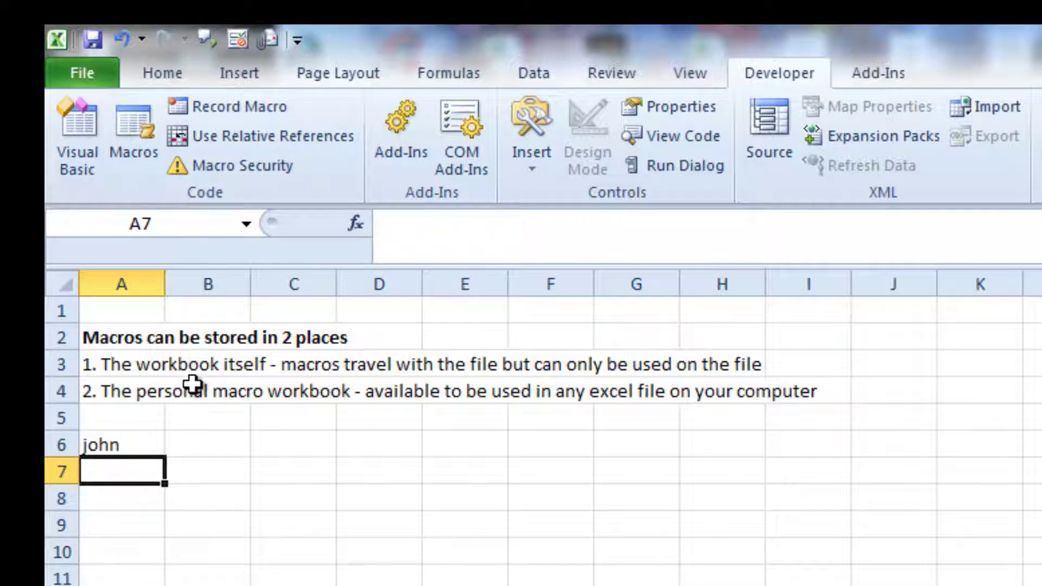
# - Open the Visual Basic editor and expand the PERSONAL.XLSB project to examine its contents
pyautogui.click(93, 165)
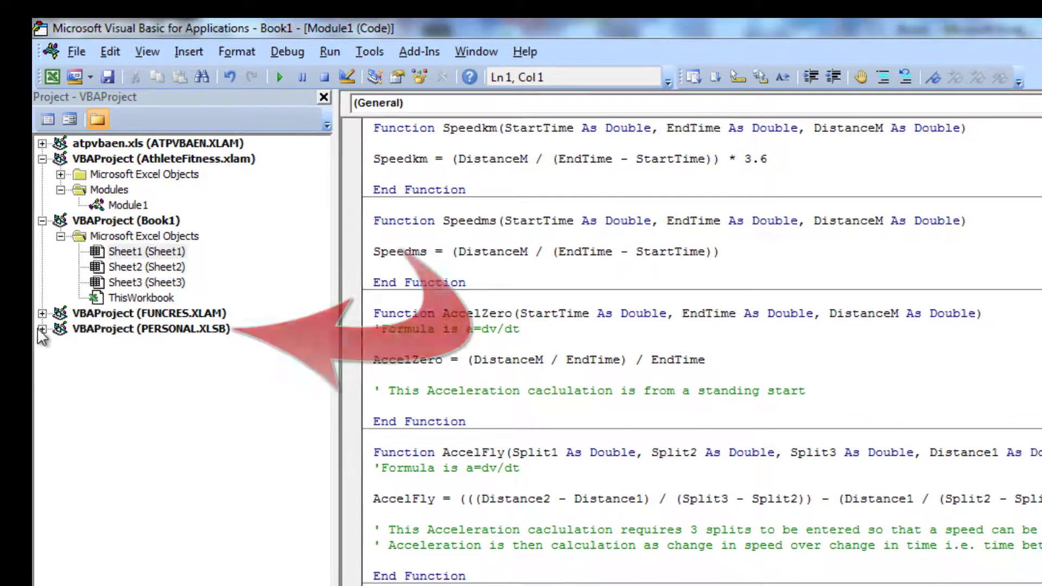
pyautogui.click(42, 328)
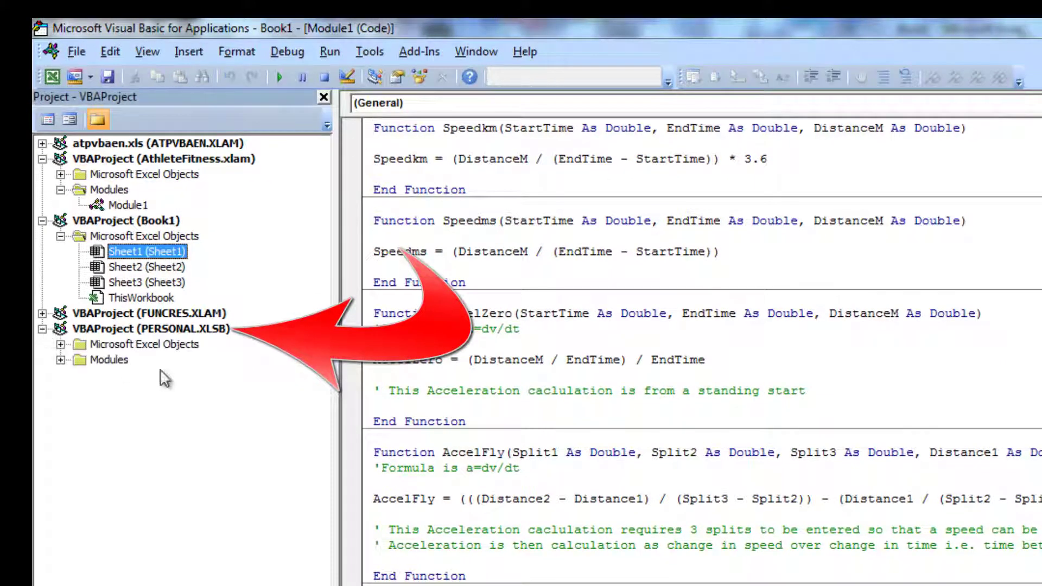
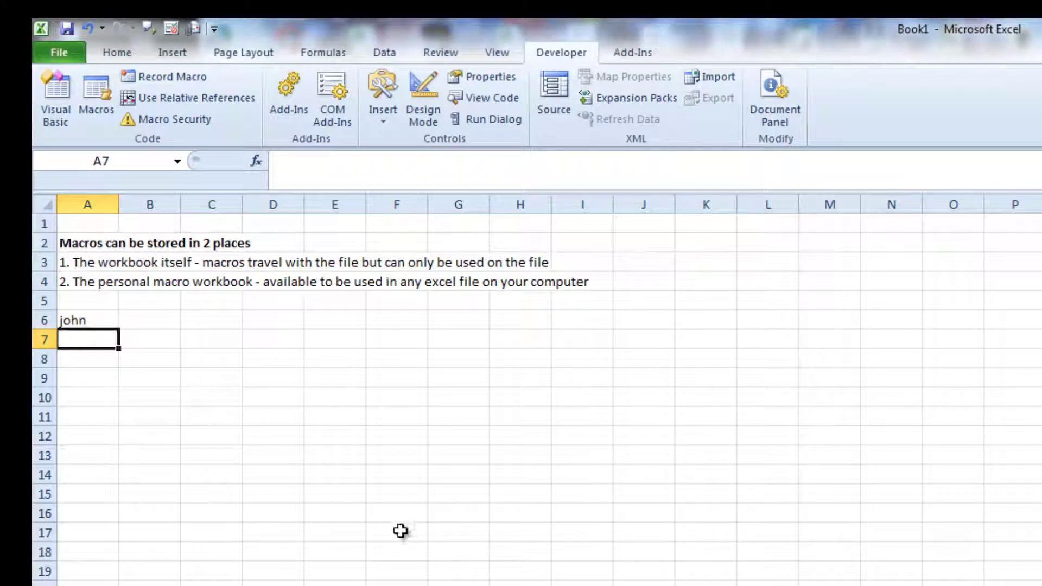
# - Clear cell A6 and enter the formula =ROW() in cell C6
pyautogui.click(82, 318)
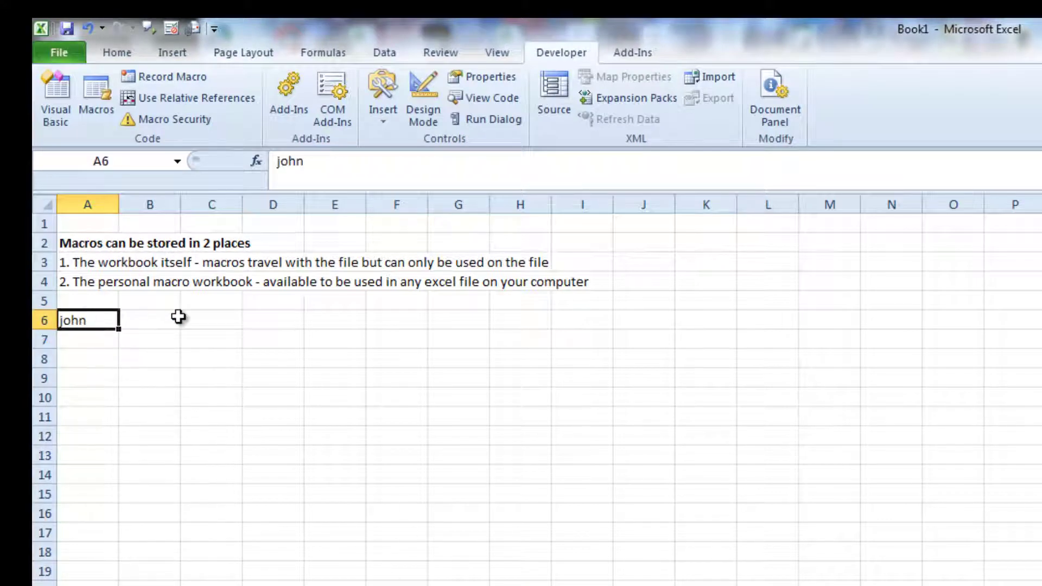
pyautogui.press('Delete')
pyautogui.click(210, 318)
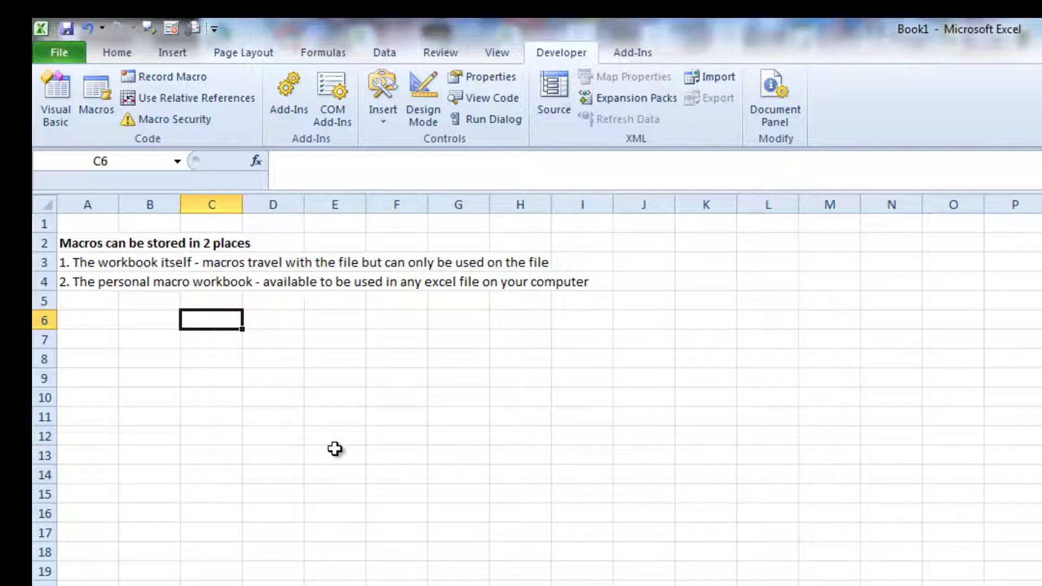
pyautogui.write('=row')
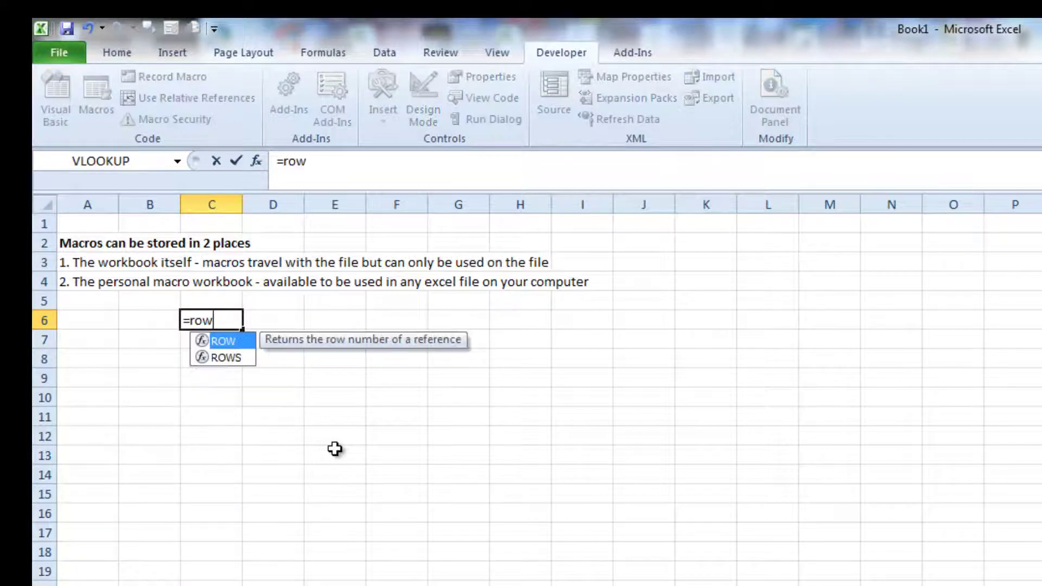
pyautogui.write('s()')
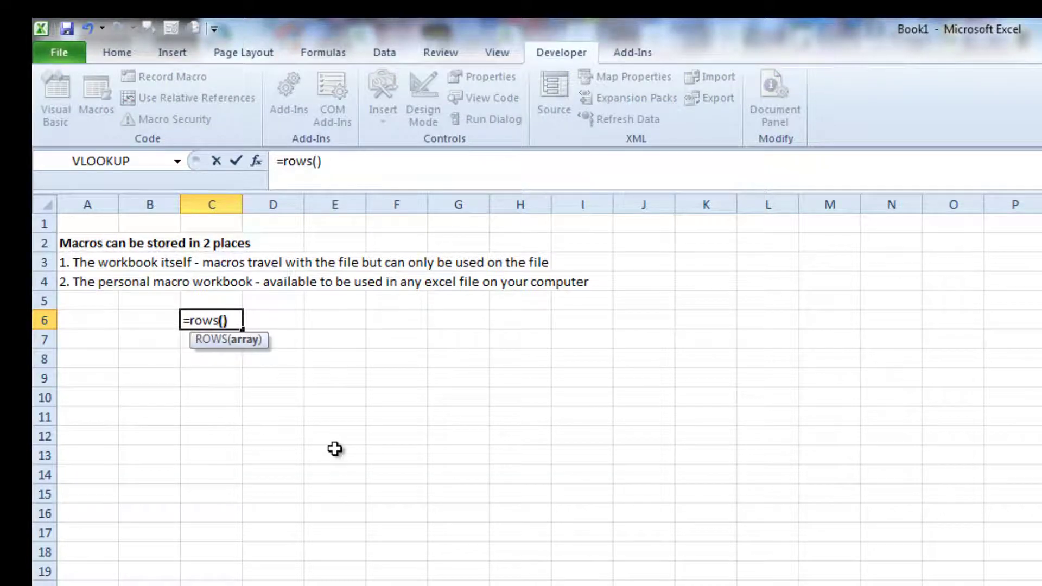
pyautogui.press('BackSpace')
pyautogui.press('BackSpace')
pyautogui.press('BackSpace')
pyautogui.write('()\\')
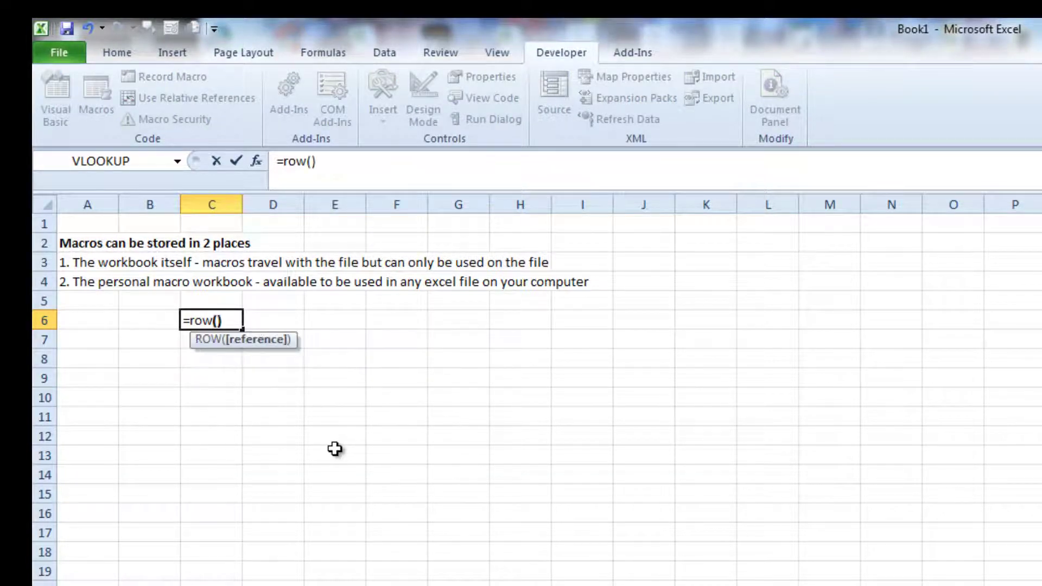
pyautogui.press('BackSpace')
pyautogui.press('Return')
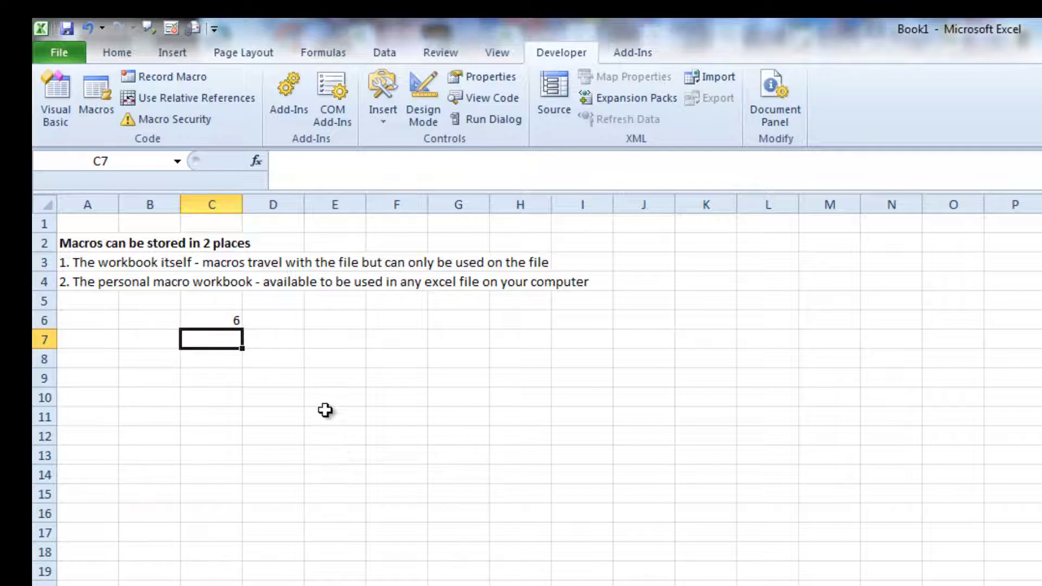
# - Fill the =ROW() formula from C6 down column C past row 19
pyautogui.click(226, 324)
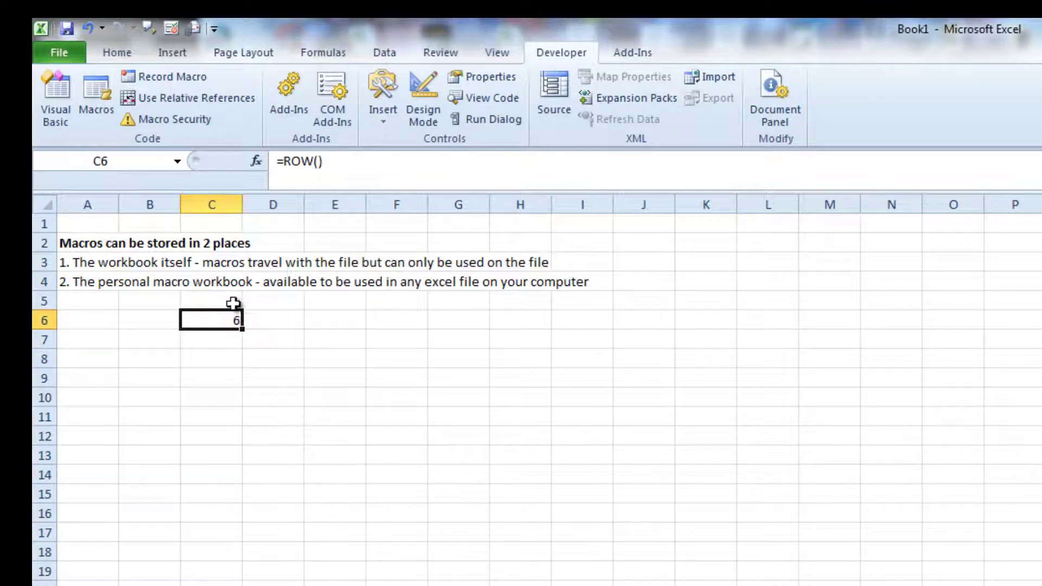
pyautogui.moveTo(242, 328); pyautogui.dragTo(242, 582)
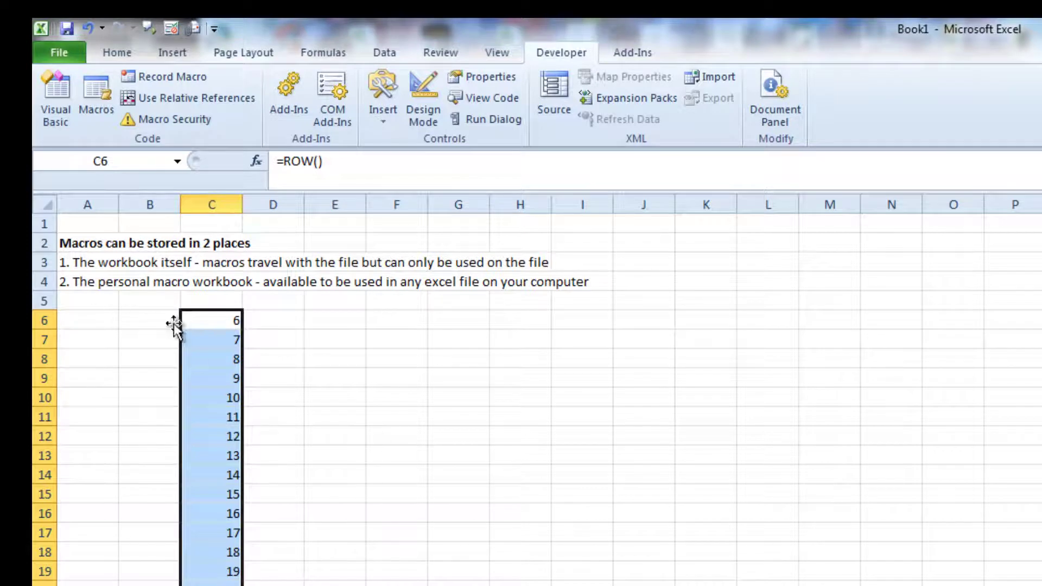
pyautogui.click(199, 321)
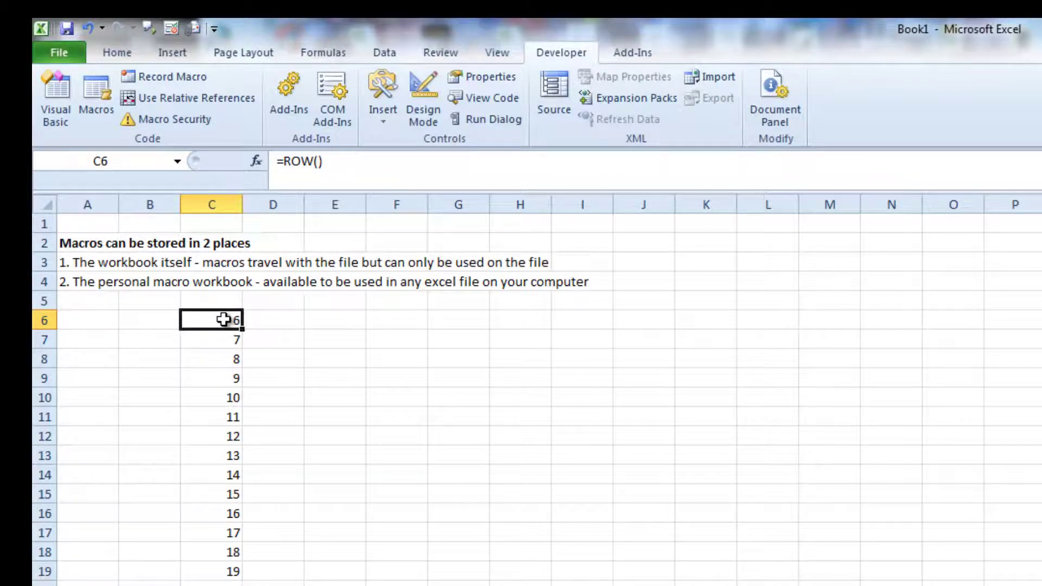
# - Copy the filled formulas in column C and paste them over themselves as values only
pyautogui.moveTo(226, 321); pyautogui.dragTo(235, 585)
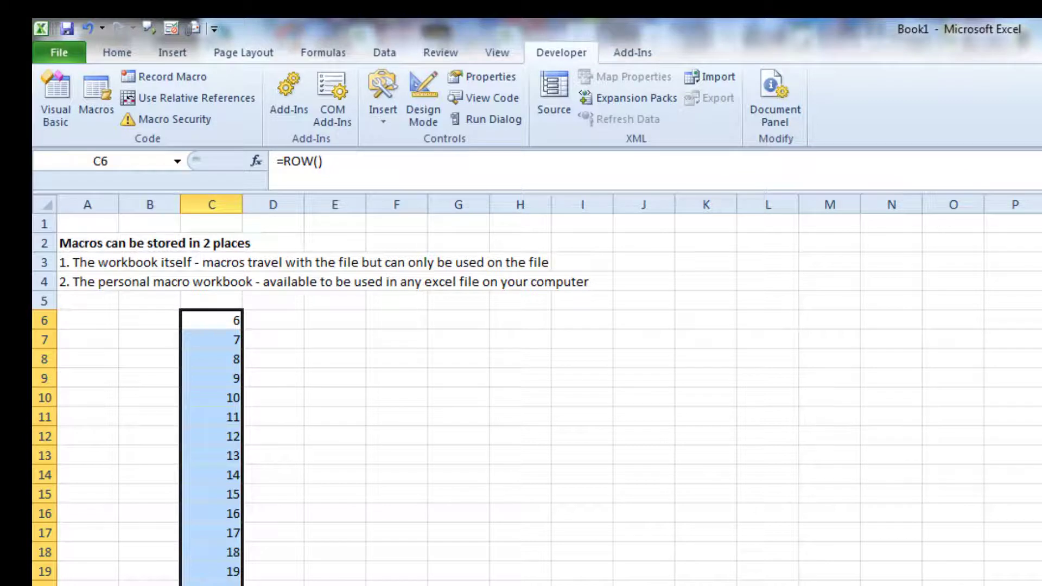
pyautogui.hotkey('ctrl', 'c')
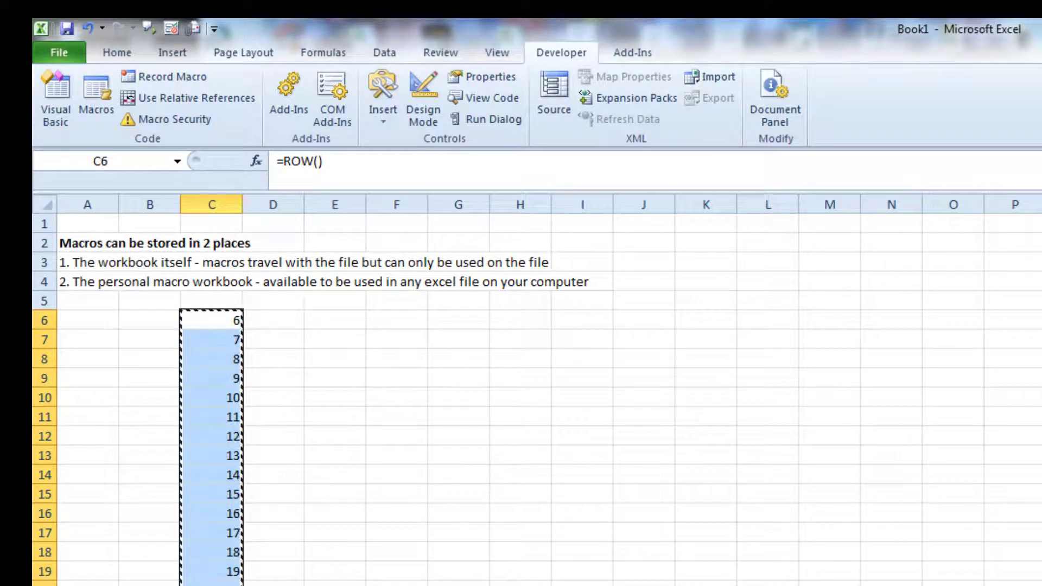
pyautogui.click(112, 55)
pyautogui.click(53, 119)
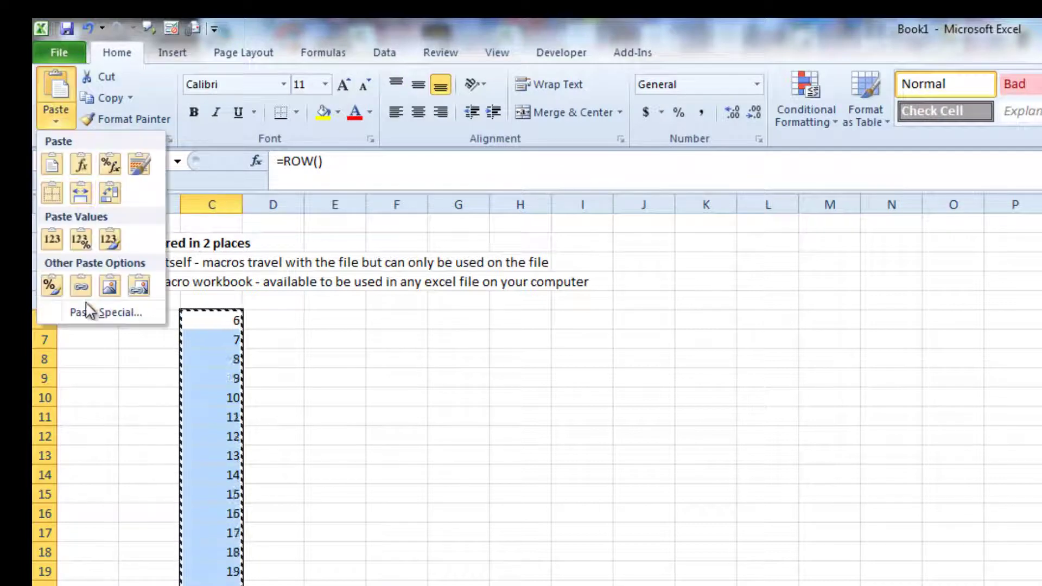
pyautogui.click(51, 242)
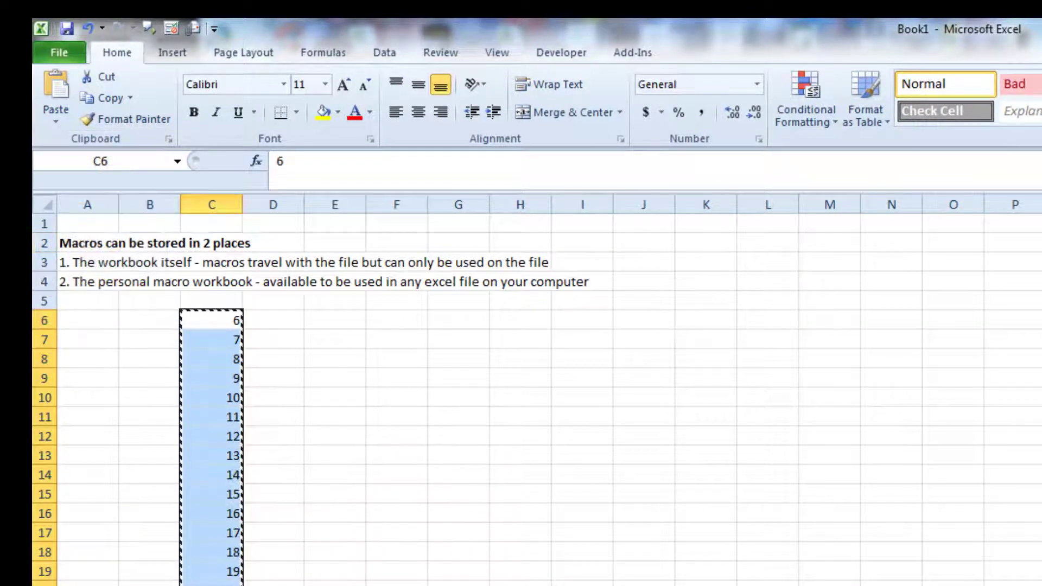
pyautogui.click(209, 359)
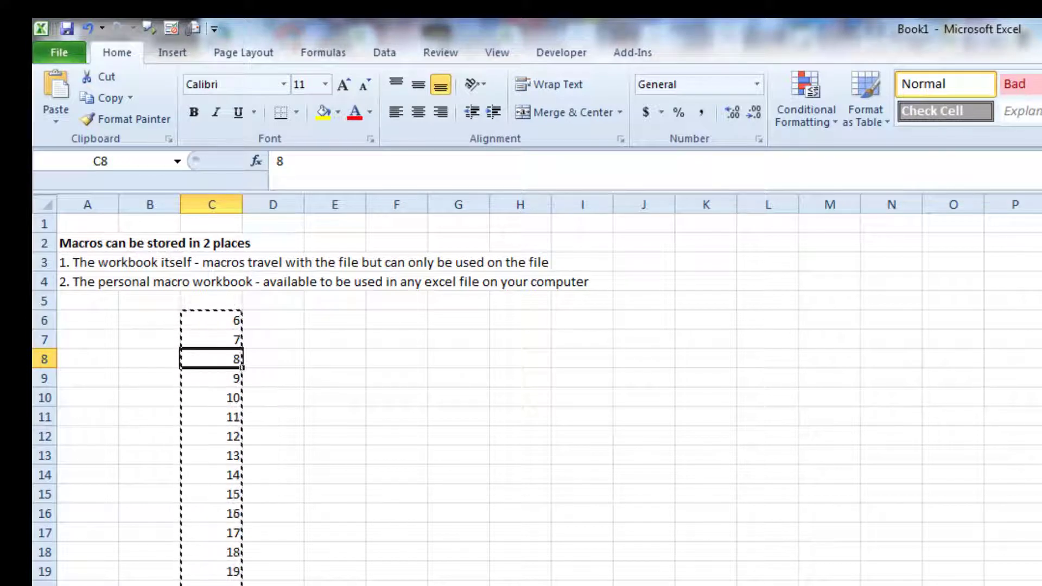
# - Enter =ROW() in cell C6 again and fill it down over the column C values
pyautogui.click(232, 320)
pyautogui.write('=')
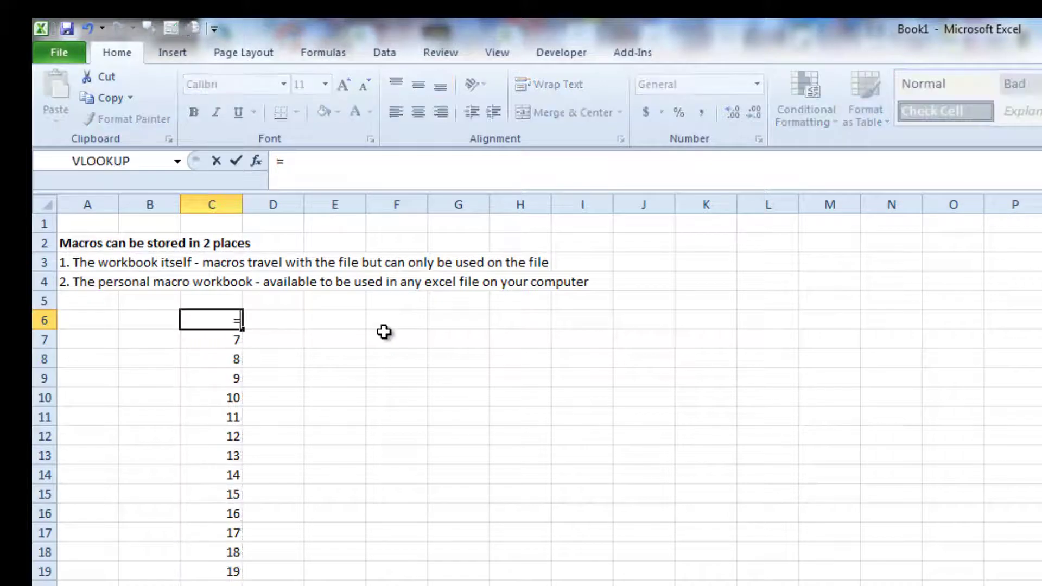
pyautogui.write('row()')
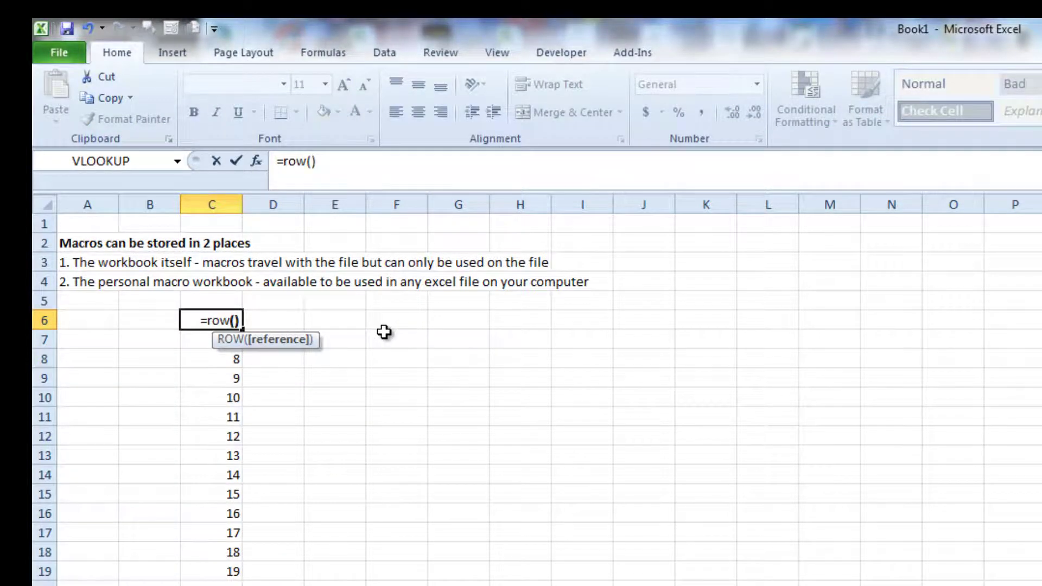
pyautogui.hotkey('shift', 'Return')
pyautogui.click(241, 319)
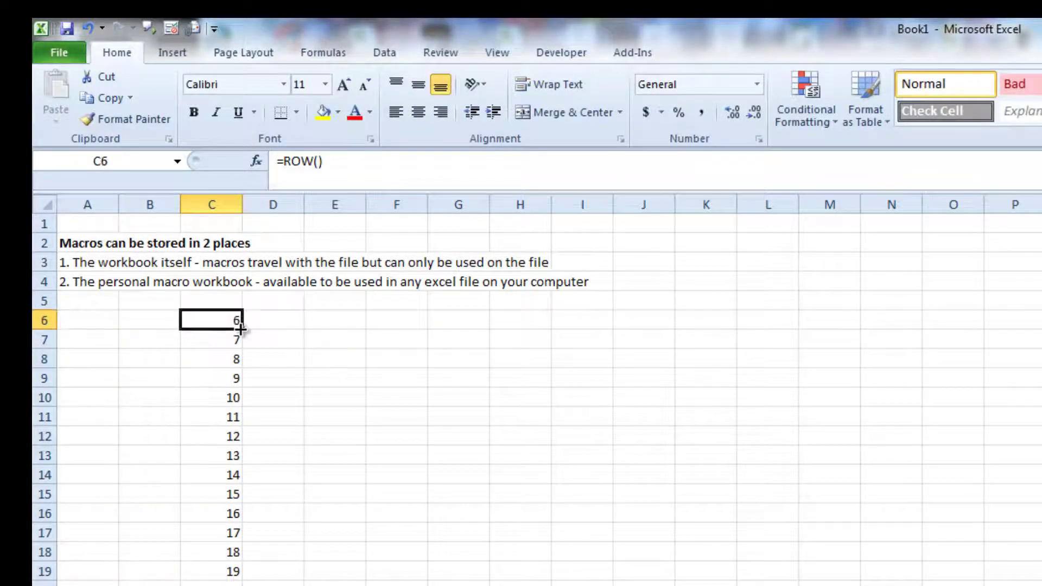
pyautogui.doubleClick(242, 328)
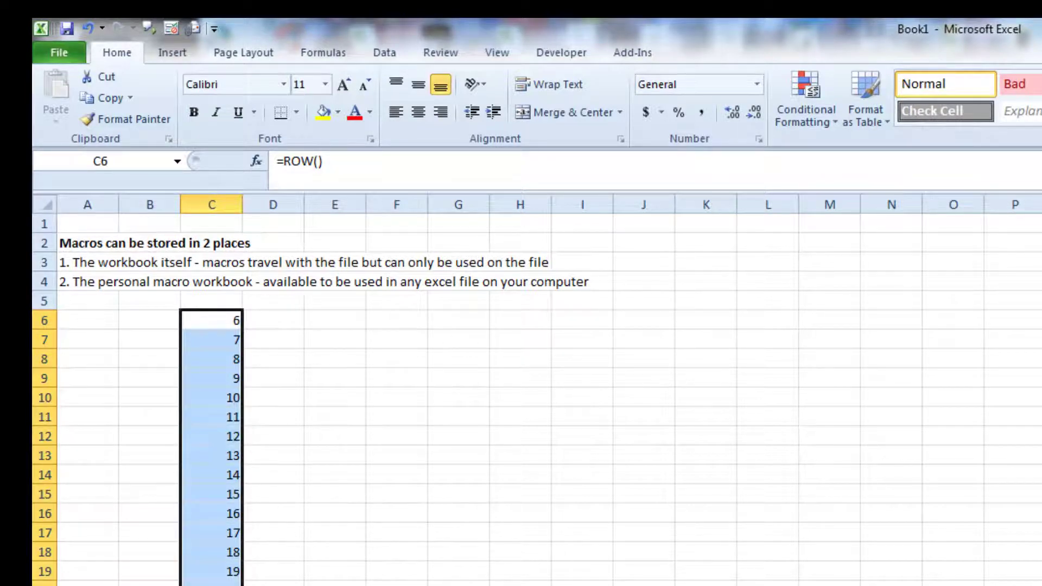
# - Start a new macro recording for the selected column C cells and name the macro CopyandPasteValuesOvertheTop
pyautogui.click(559, 52)
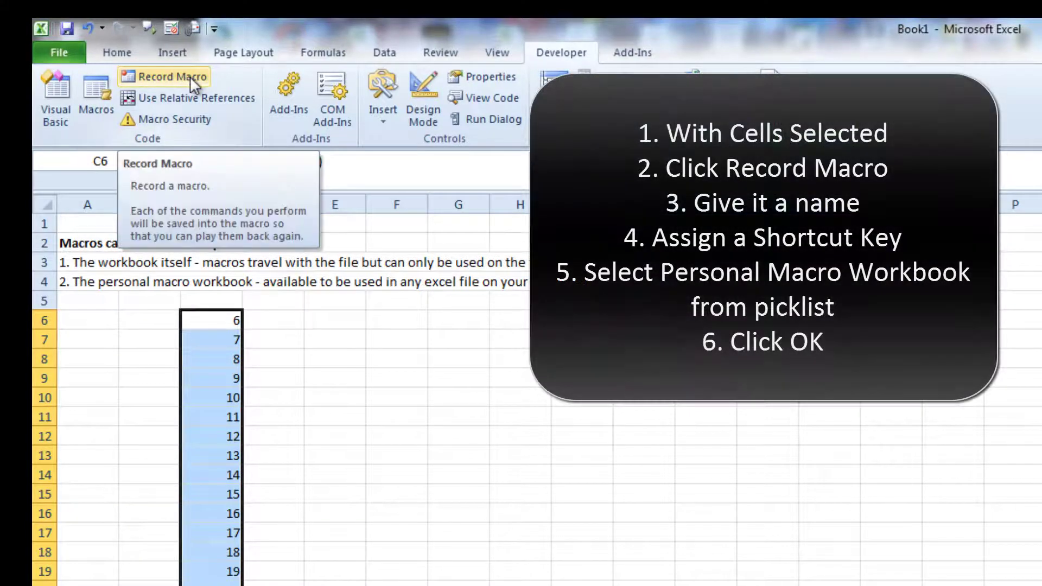
pyautogui.click(190, 76)
pyautogui.moveTo(371, 252); pyautogui.dragTo(357, 320)
pyautogui.write('C')
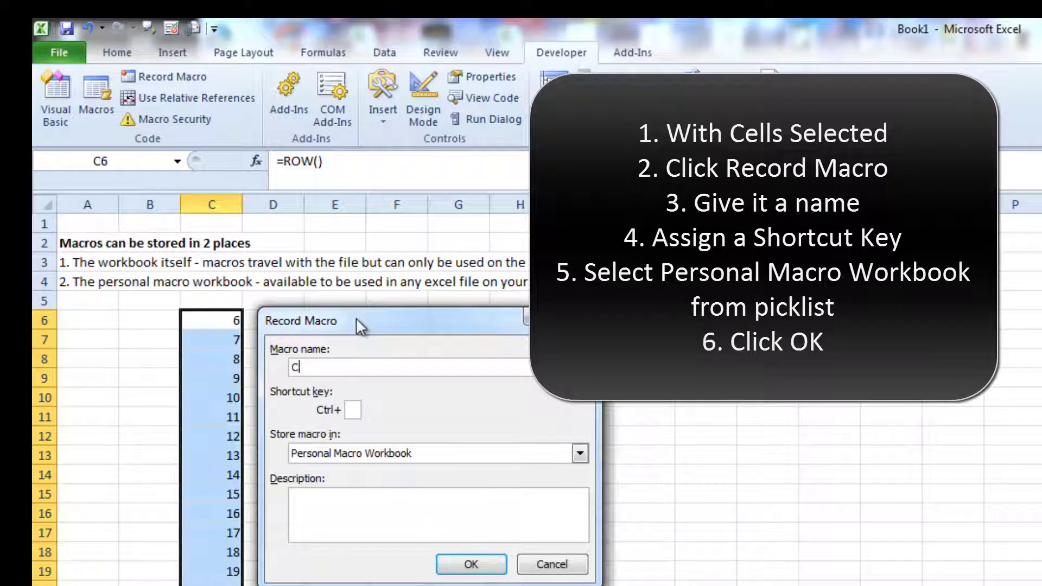
pyautogui.write('opyandPasteValuesObn')
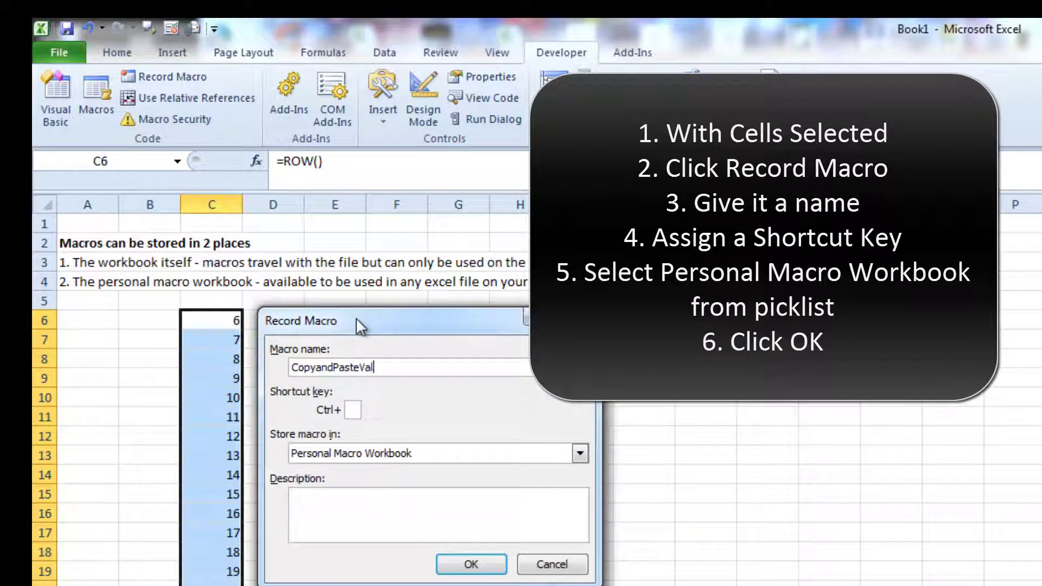
pyautogui.press('BackSpace')
pyautogui.press('BackSpace')
pyautogui.write('vertheTop')
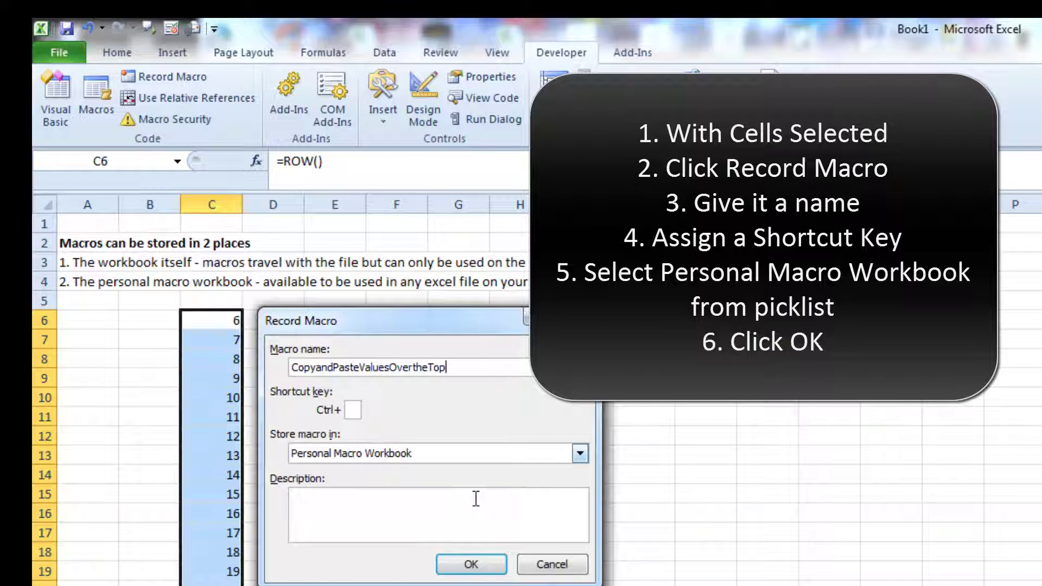
# - Assign Ctrl+Shift+Q as the macro's shortcut, keep Personal Macro Workbook as the storage location, and begin recording
pyautogui.click(360, 410)
pyautogui.write('O')
pyautogui.click(466, 566)
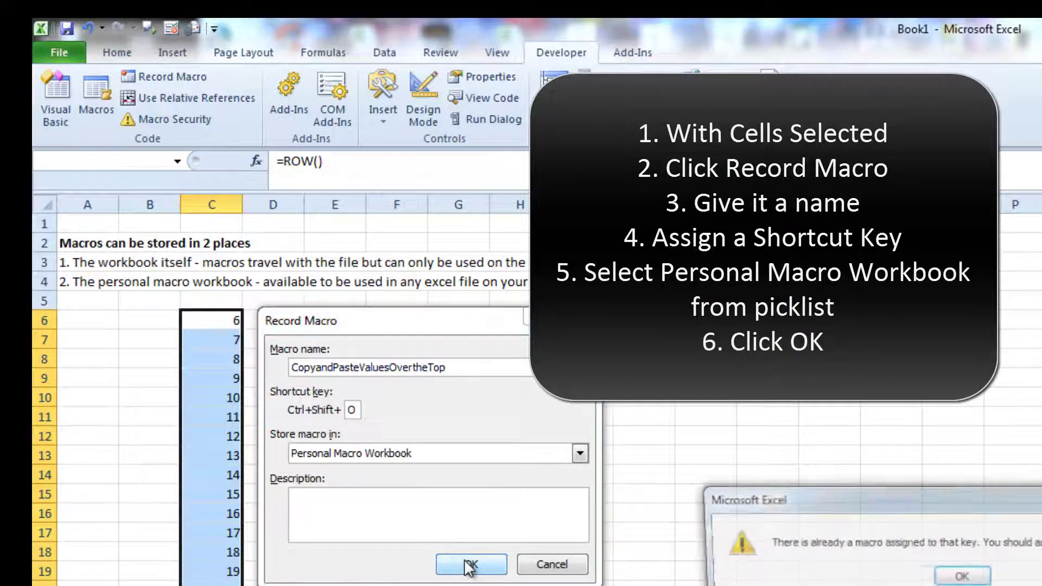
pyautogui.click(962, 578)
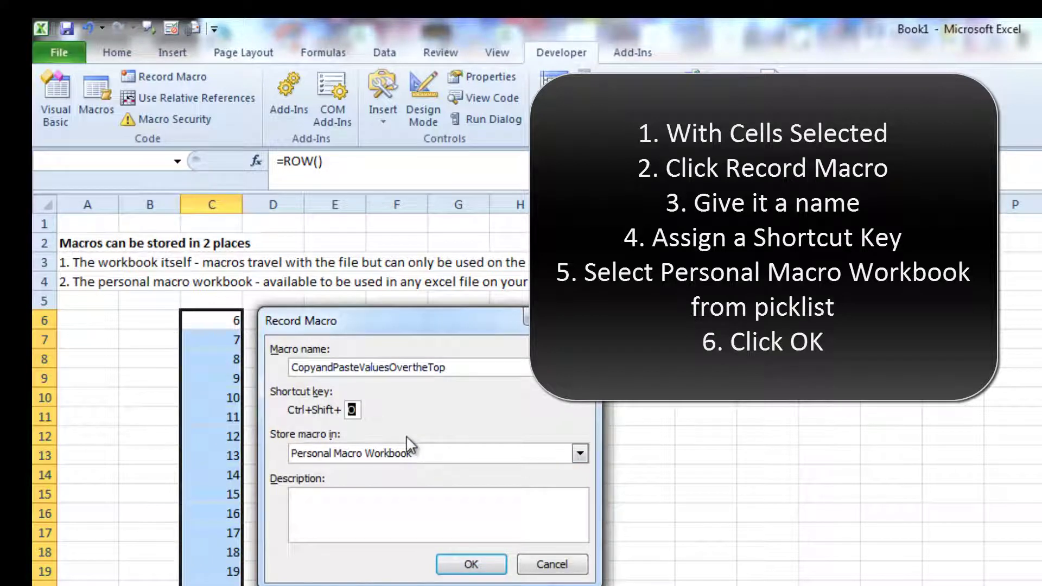
pyautogui.write('Q')
pyautogui.click(473, 563)
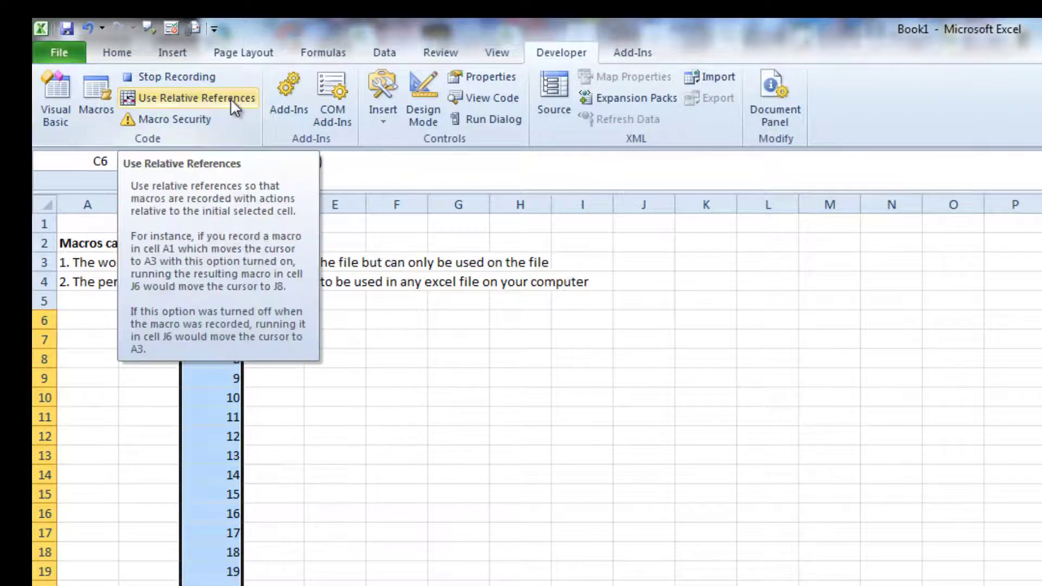
# - Turn on relative references, record copying the selected column C cells and pasting them in place as values, and stop recording
pyautogui.click(230, 99)
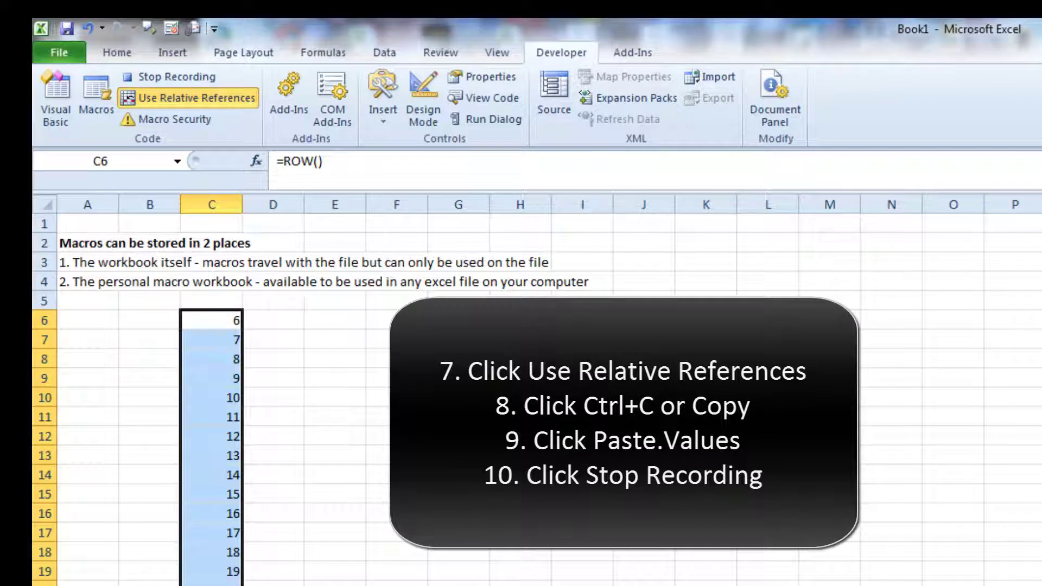
pyautogui.hotkey('ctrl', 'c')
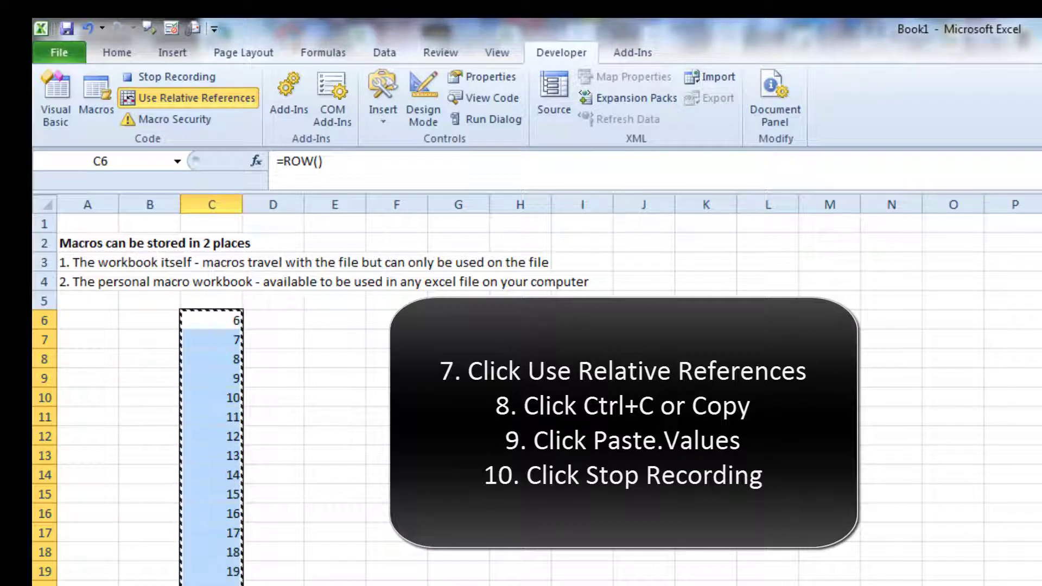
pyautogui.click(116, 52)
pyautogui.click(55, 118)
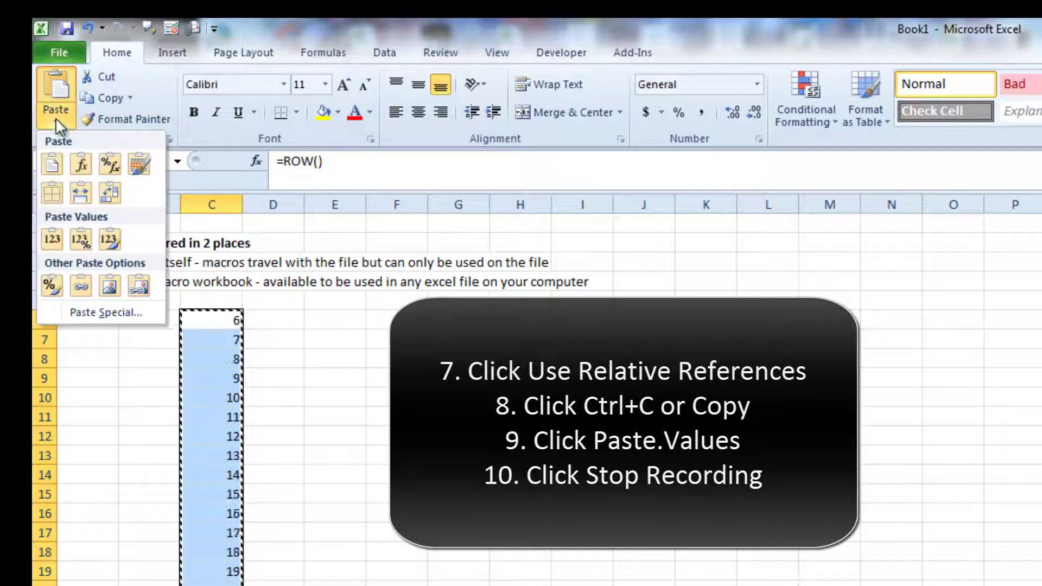
pyautogui.click(51, 239)
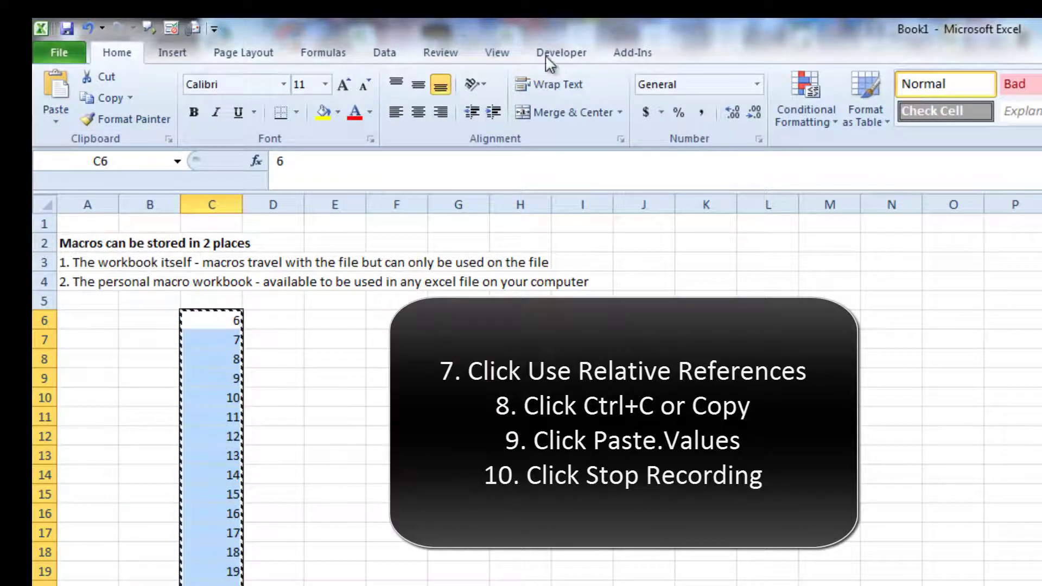
pyautogui.click(567, 53)
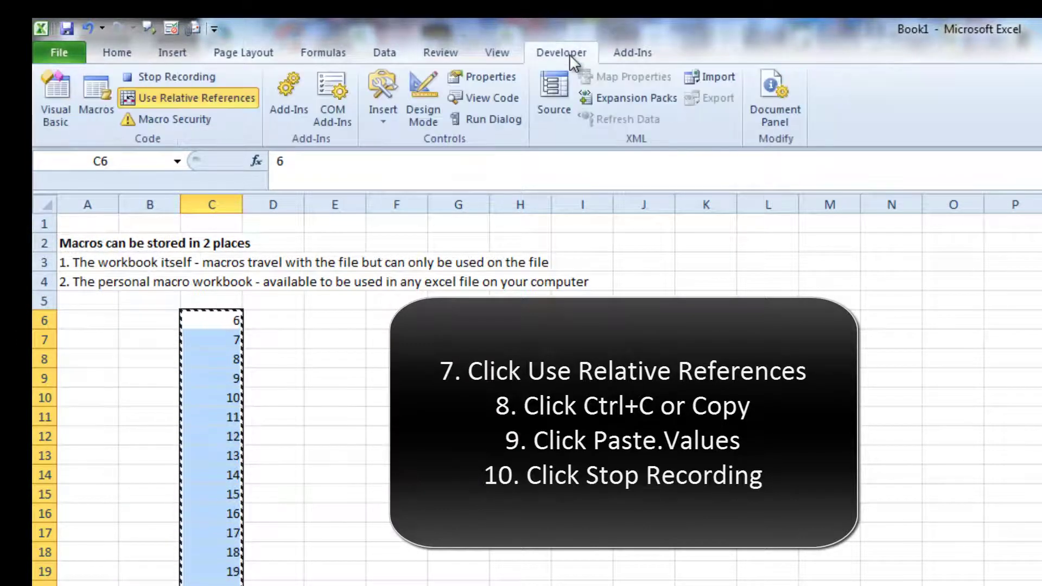
pyautogui.click(177, 78)
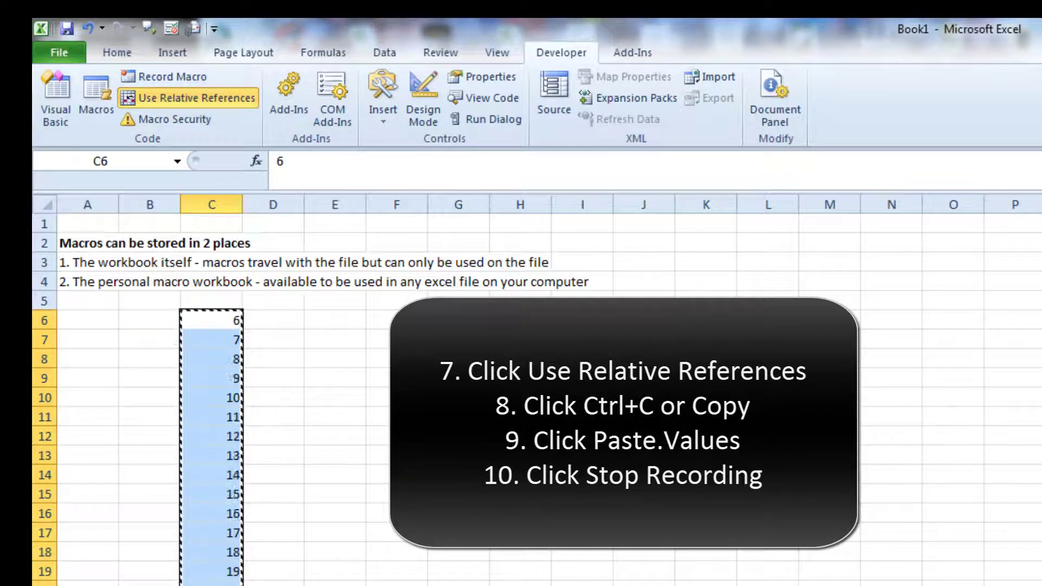
# - Clear the column C values and enter the formula =COLUMN() in cell E6
pyautogui.press('Delete')
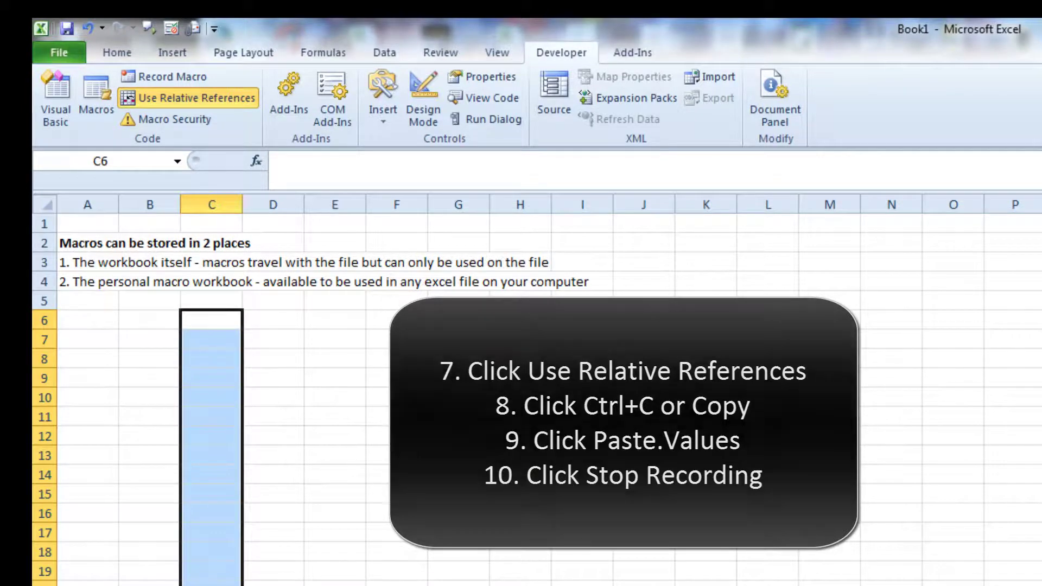
pyautogui.click(356, 324)
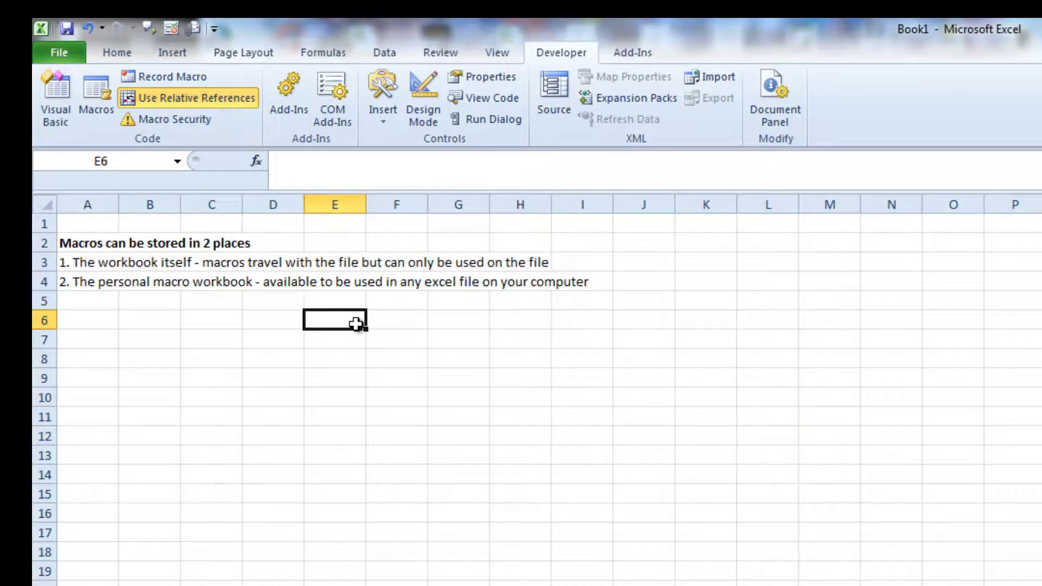
pyautogui.write('=column(')
pyautogui.press('Escape')
pyautogui.press('Down')
pyautogui.write('\\')
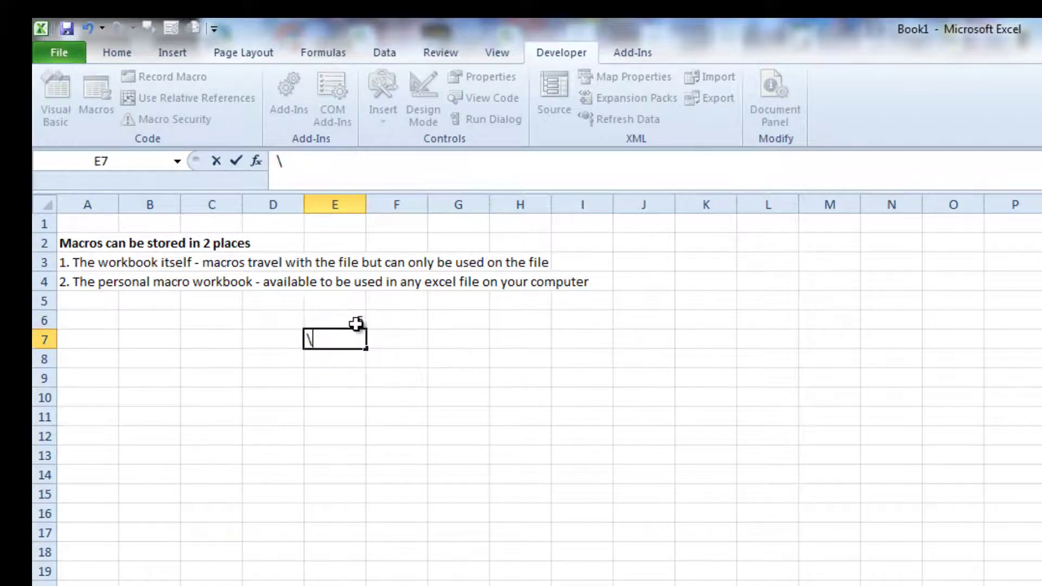
pyautogui.press('BackSpace')
pyautogui.press('Return')
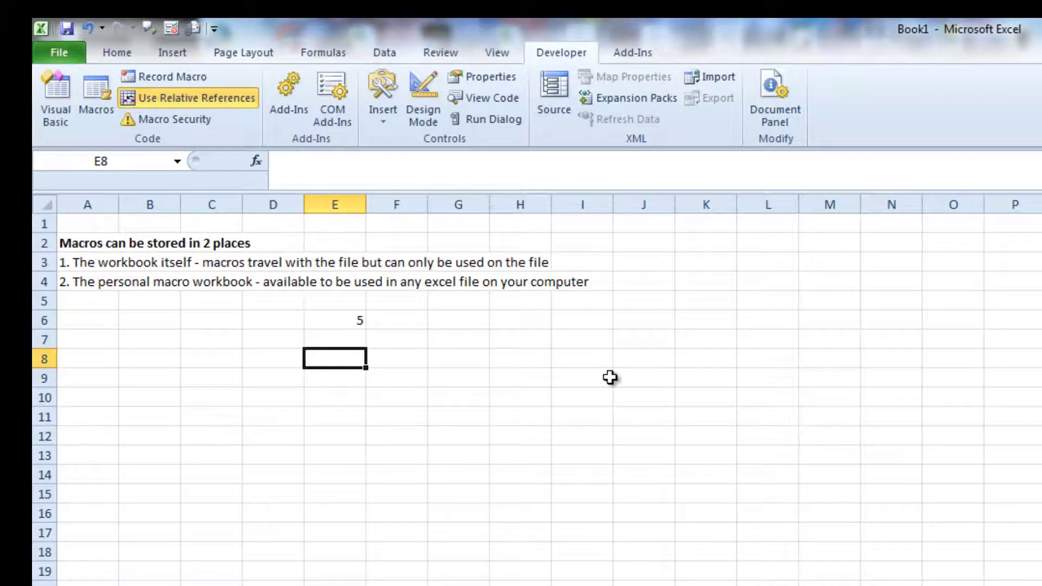
# - Fill the E6 formula across to N6 and run the recorded copy-and-paste-values macro on that range
pyautogui.click(332, 325)
pyautogui.moveTo(366, 329); pyautogui.dragTo(898, 369)
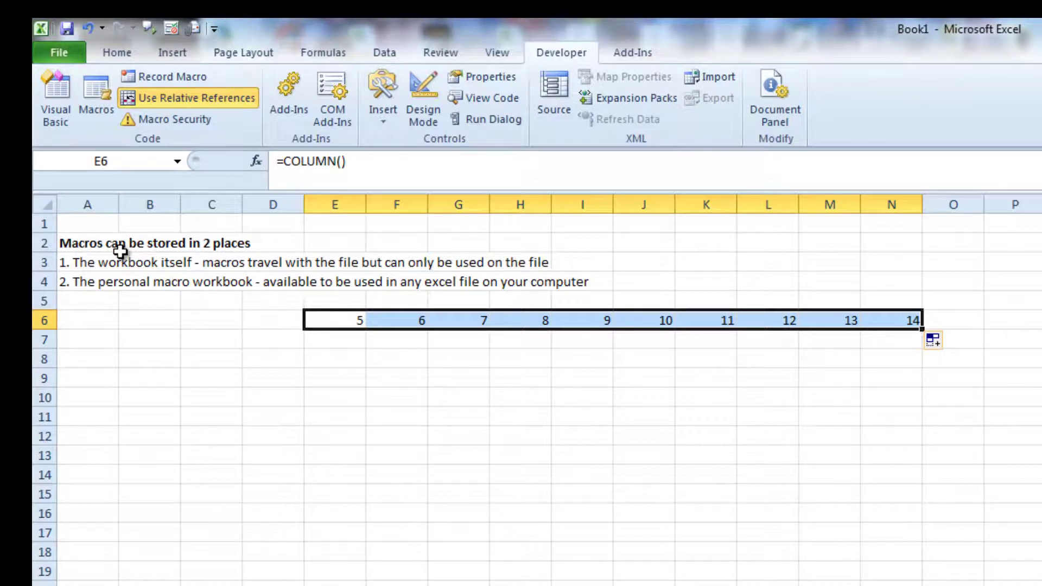
pyautogui.hotkey('ctrl', 'shift', 'v')
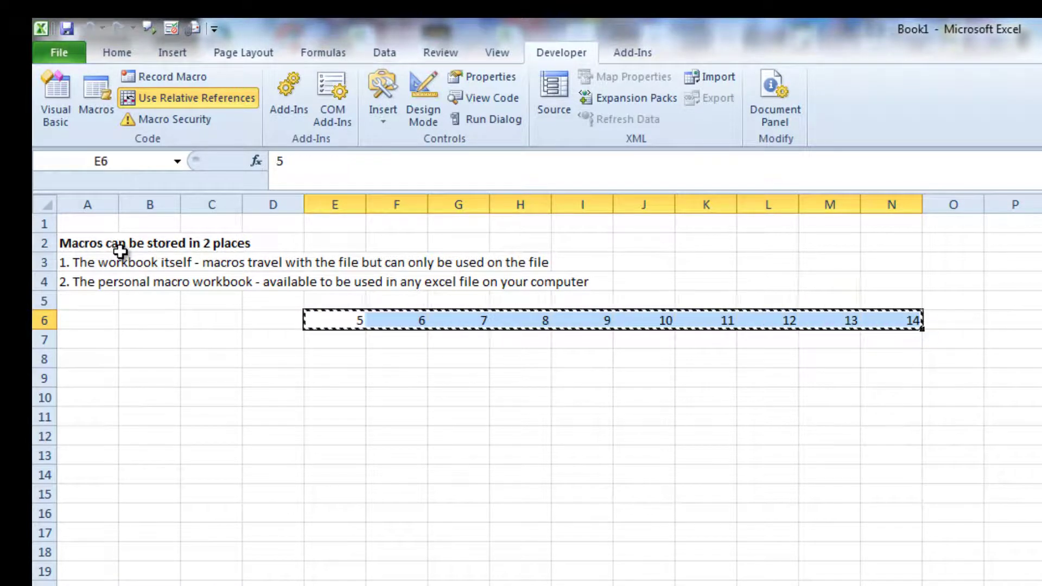
# - Inspect the contents of cells E6 through M6 one by one for values or formulas
pyautogui.click(344, 319)
pyautogui.click(418, 319)
pyautogui.click(467, 318)
pyautogui.click(526, 318)
pyautogui.click(584, 318)
pyautogui.click(642, 319)
pyautogui.click(695, 321)
pyautogui.click(769, 319)
pyautogui.click(819, 319)
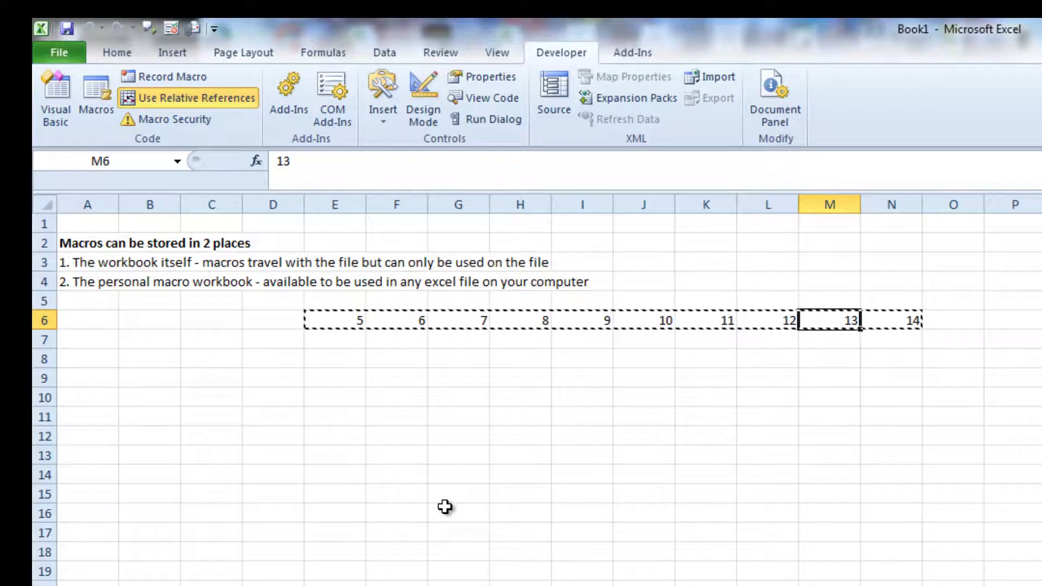
# - Enter the formula =COLUMN() in cell E8 and fill it across to L8
pyautogui.click(335, 361)
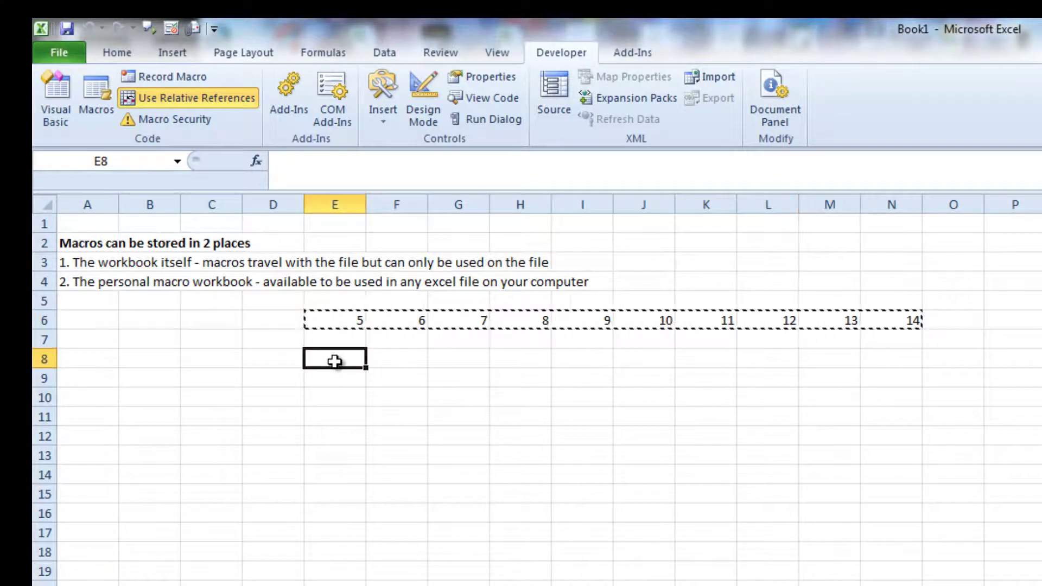
pyautogui.write('=colum')
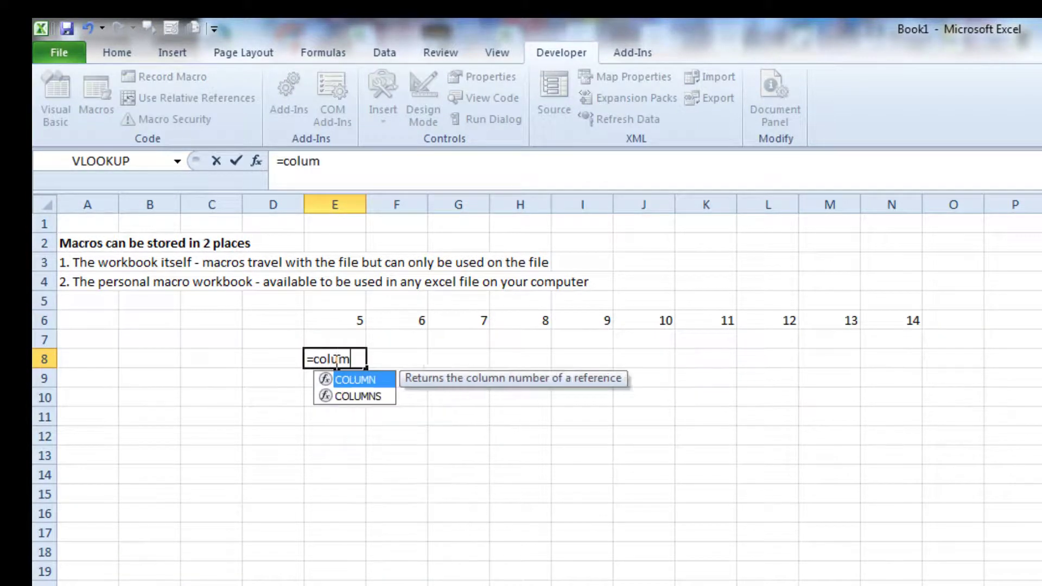
pyautogui.write('n()')
pyautogui.press('Return')
pyautogui.click(334, 359)
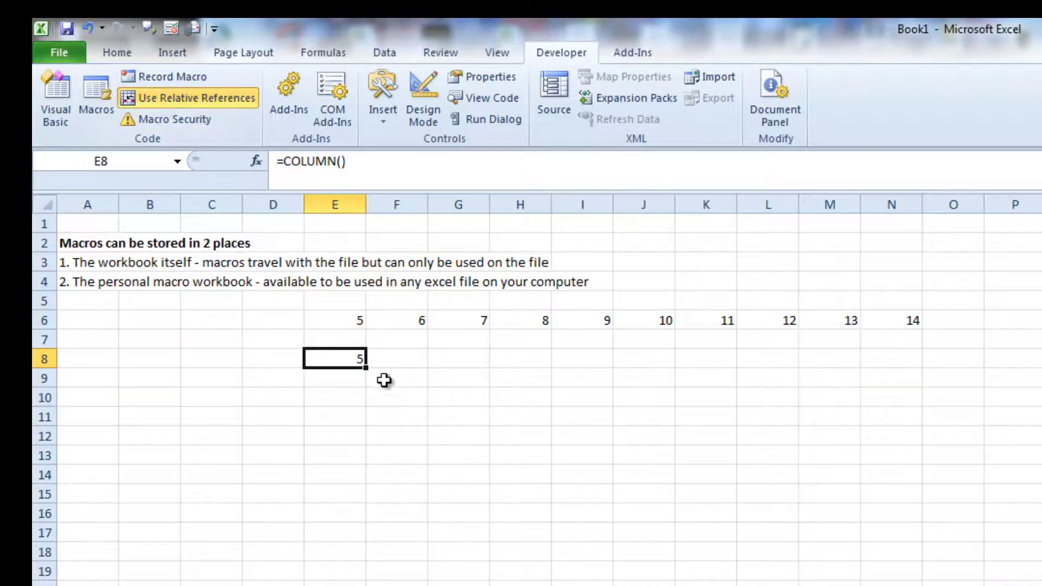
pyautogui.moveTo(365, 366); pyautogui.dragTo(828, 400)
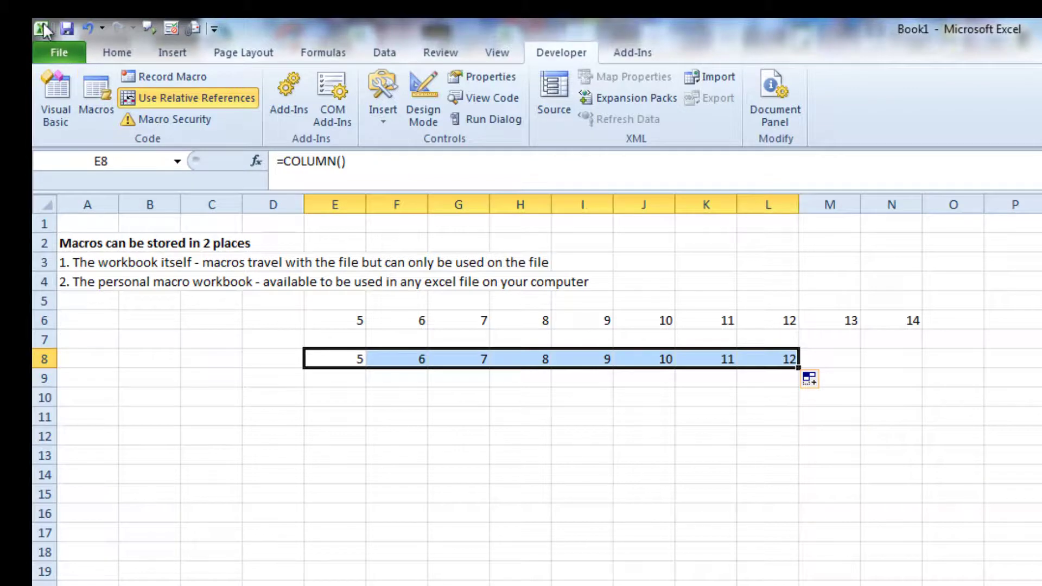
# - Find PERSONAL.XLSB!CopyandPasteValuesOvertheTop in the list of macros and run it on the range E8:L8
pyautogui.click(96, 103)
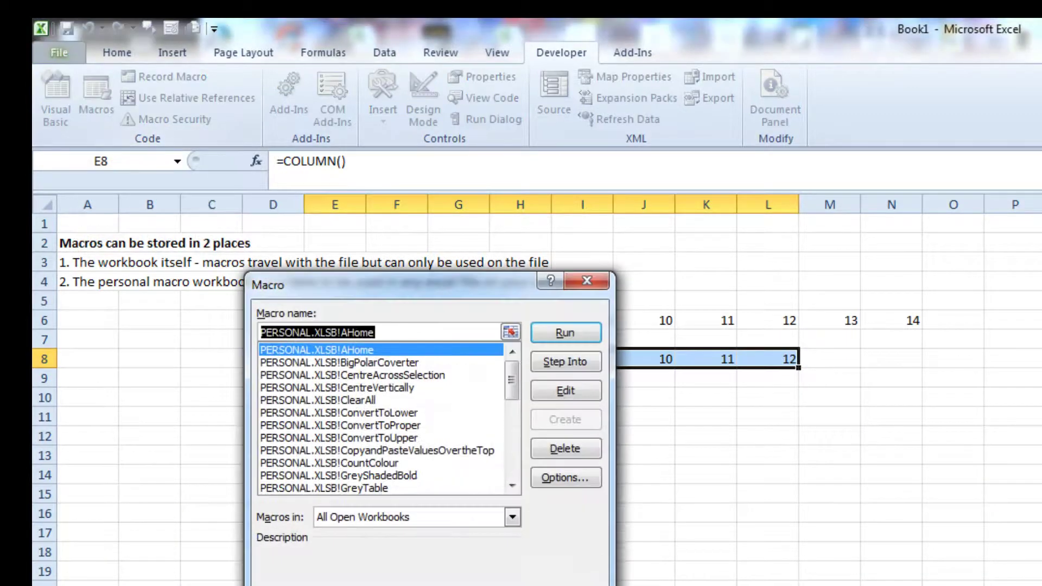
pyautogui.moveTo(509, 385); pyautogui.dragTo(510, 487)
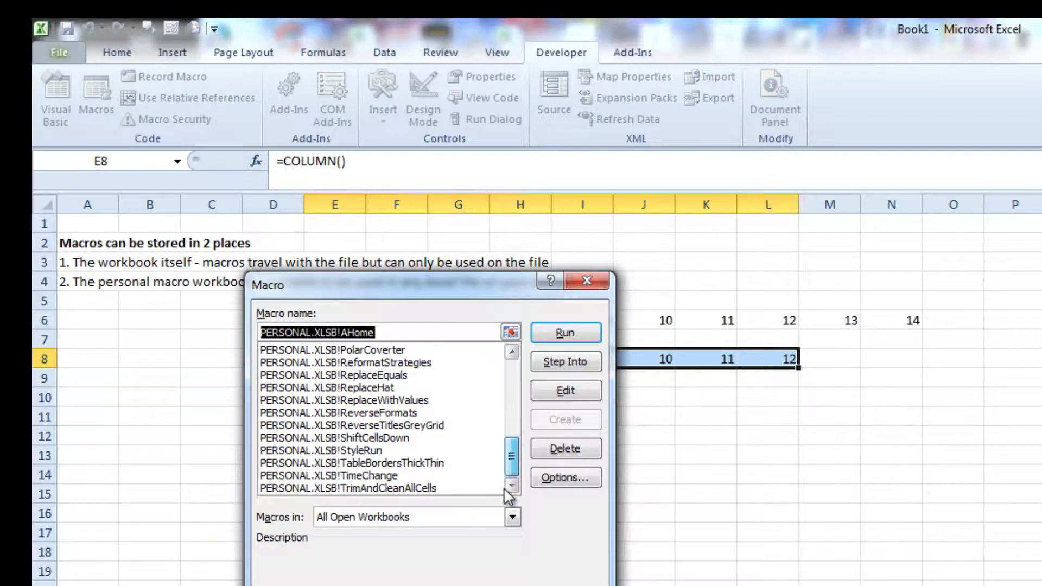
pyautogui.click(513, 351)
pyautogui.click(513, 351)
pyautogui.click(512, 351)
pyautogui.click(513, 351)
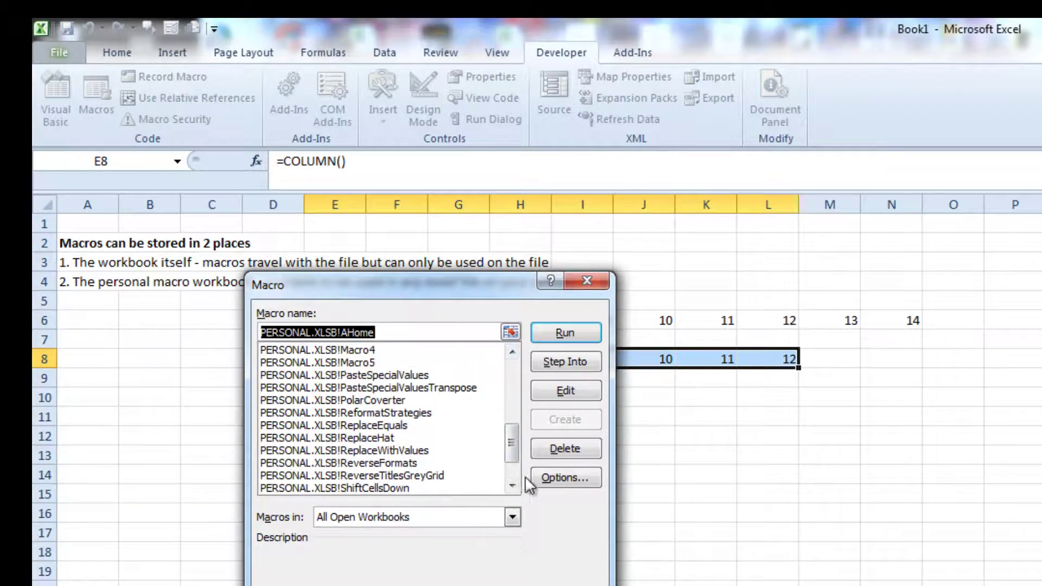
pyautogui.click(512, 351)
pyautogui.click(512, 351)
pyautogui.click(512, 351)
pyautogui.scroll(5, 513, 356)
pyautogui.click(434, 439)
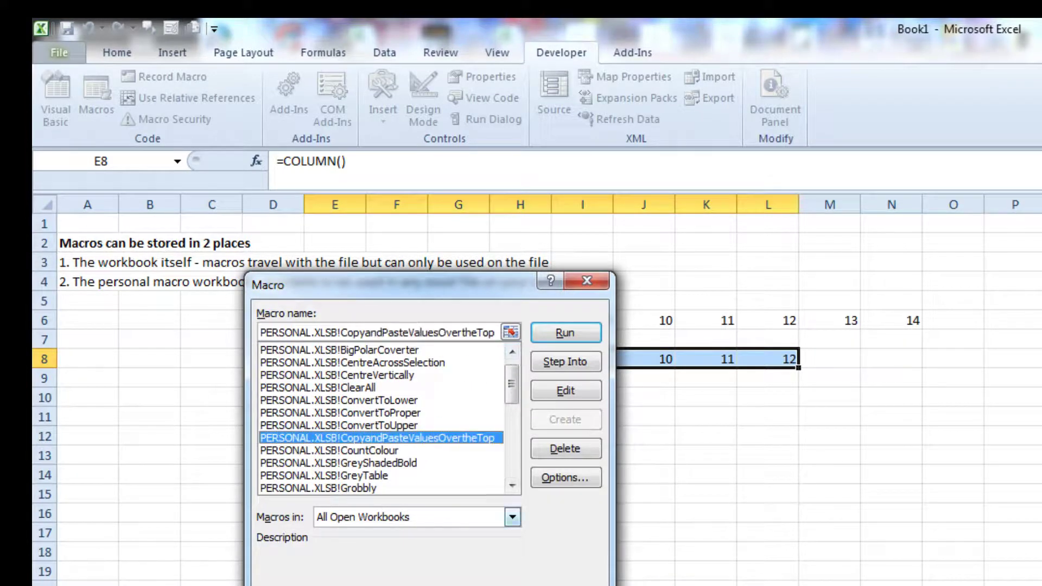
pyautogui.click(564, 336)
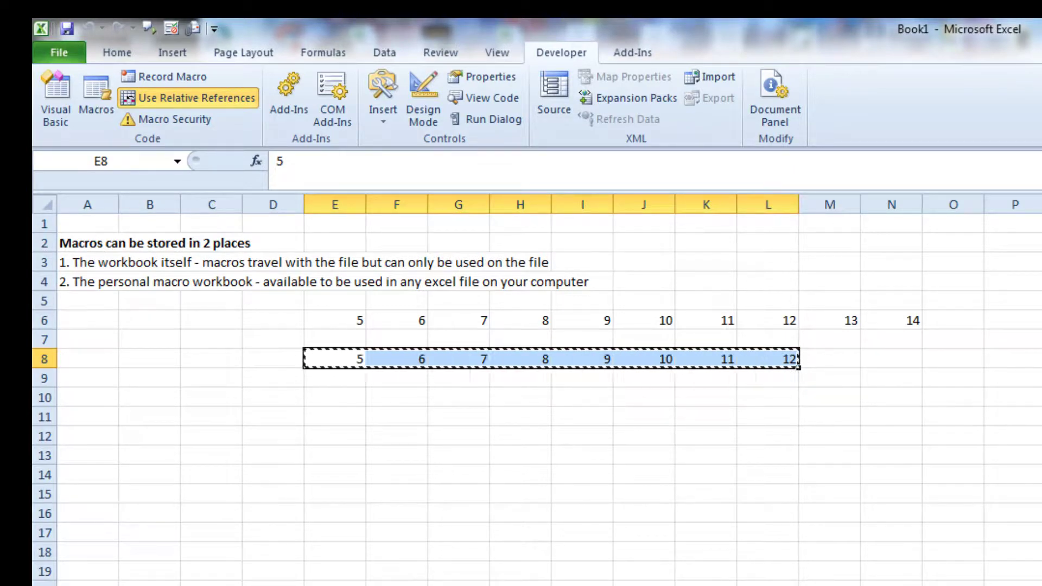
# - Create a new blank workbook and enter 10 in cell D3 and 5 in cell E3
pyautogui.hotkey('ctrl', 'n')
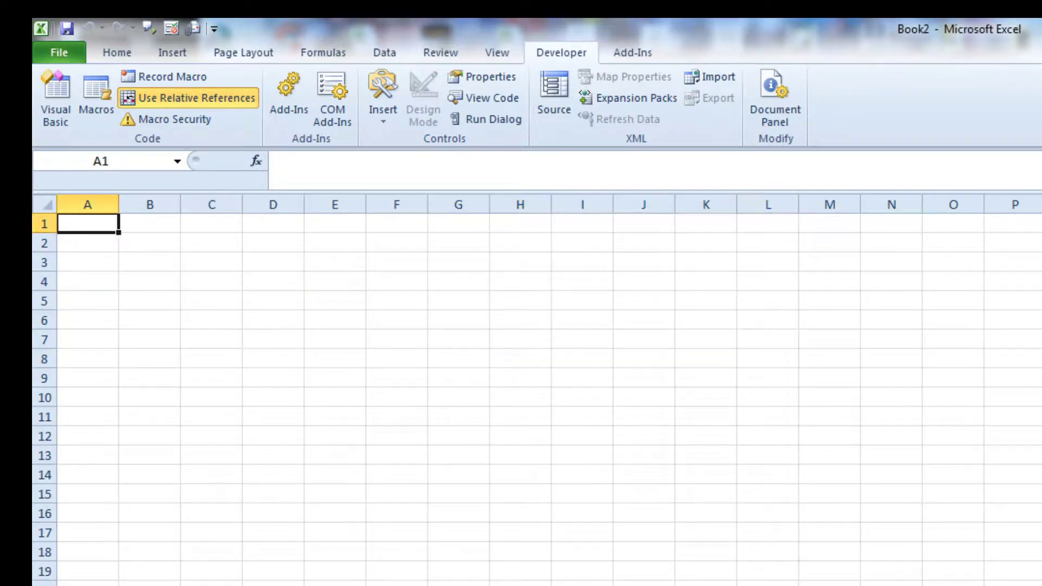
pyautogui.click(273, 263)
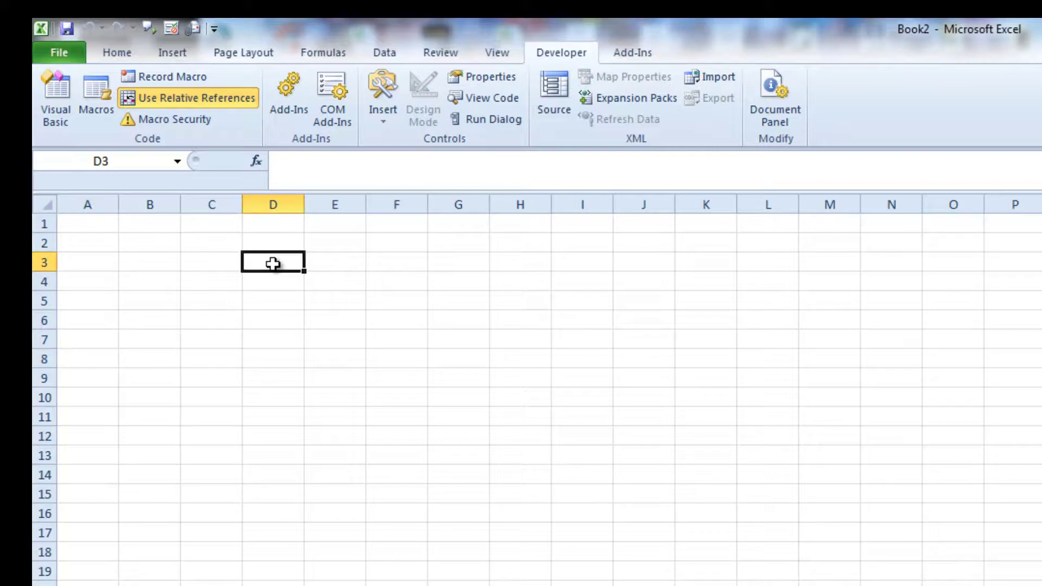
pyautogui.write('10')
pyautogui.press('Tab')
pyautogui.write('5')
pyautogui.press('Return')
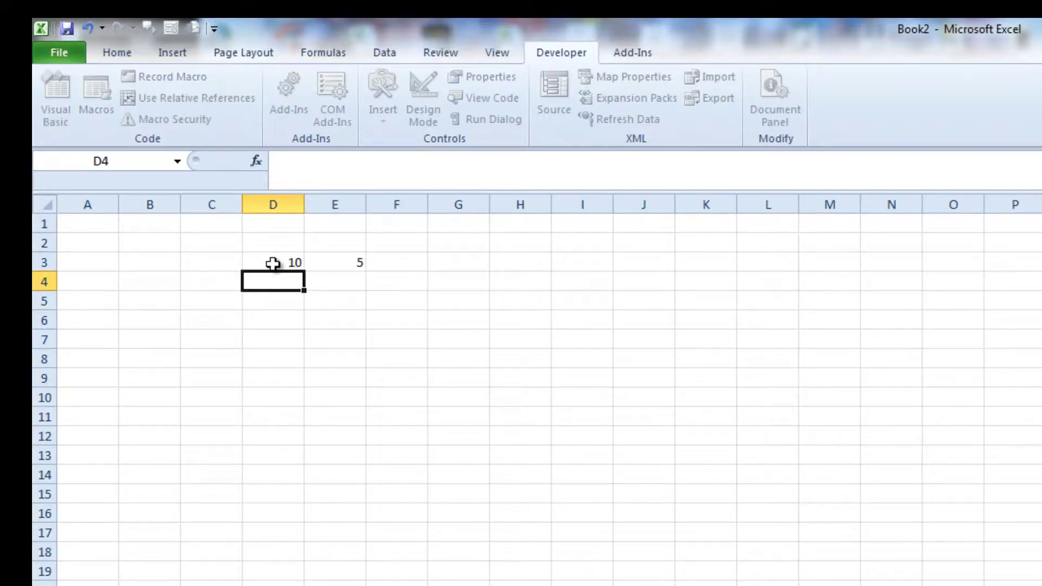
# - Enter 11 in D4 and 6 in E4, and extend both number series down to row 19
pyautogui.write('11')
pyautogui.press('Tab')
pyautogui.write('6')
pyautogui.press('Return')
pyautogui.moveTo(284, 266); pyautogui.dragTo(388, 564)
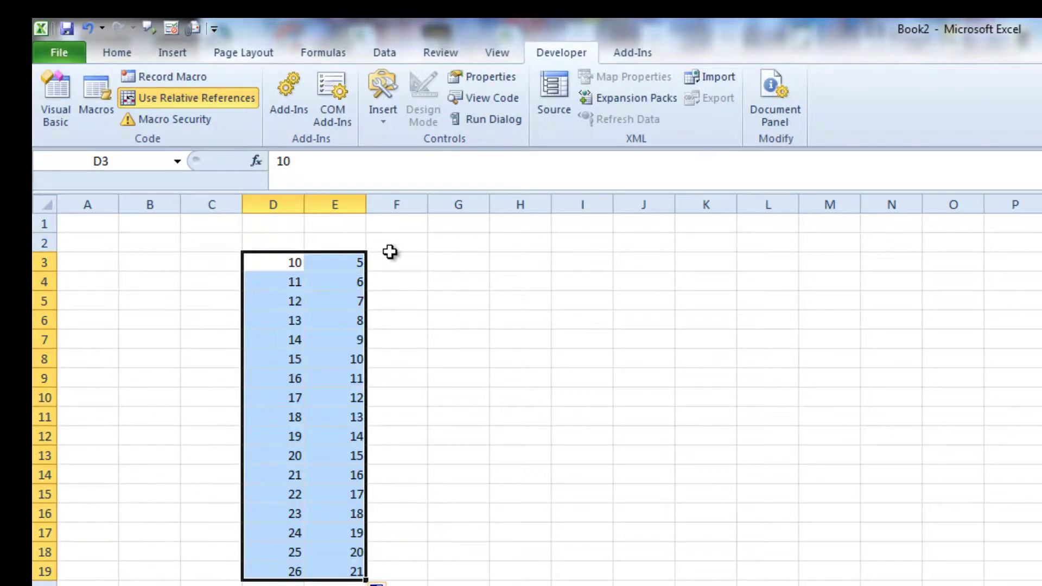
# - Enter the formula =D3*E3 in cell F3 to multiply the two columns
pyautogui.click(414, 262)
pyautogui.write('=')
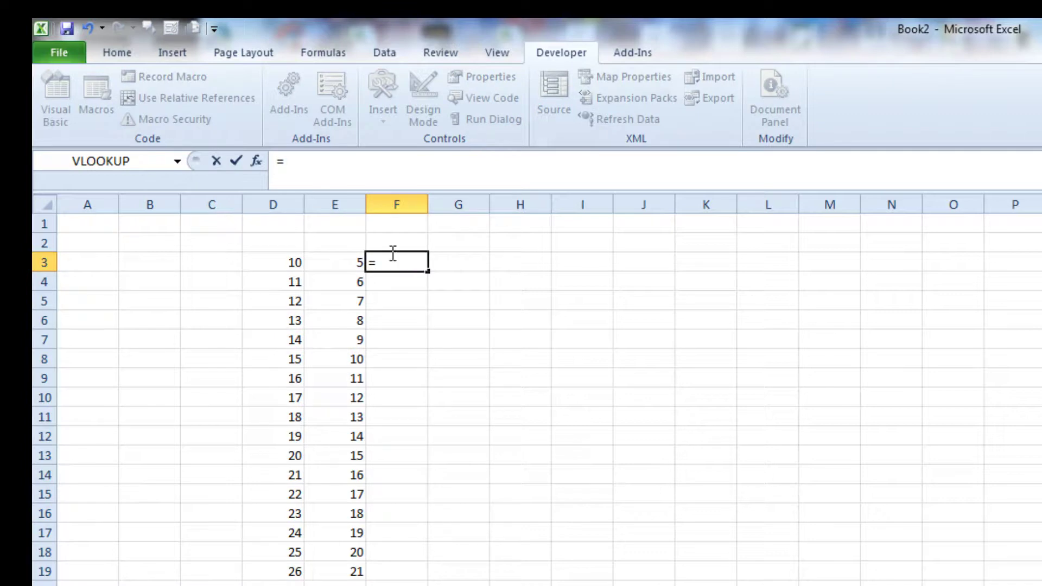
pyautogui.click(286, 263)
pyautogui.write('*')
pyautogui.click(326, 263)
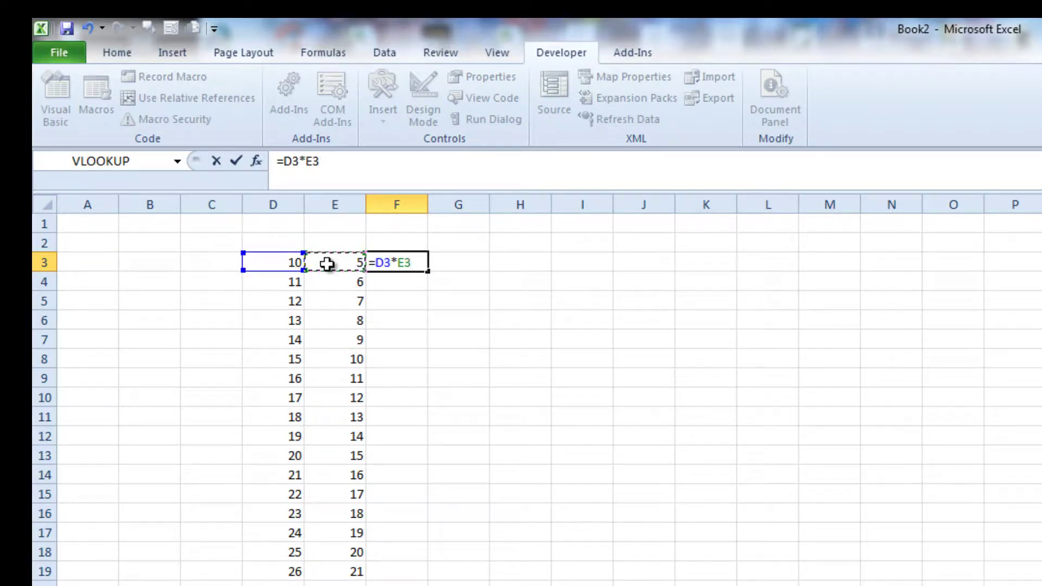
pyautogui.press('Return')
# - Fill the F3 formula down to F19, run the copy-and-paste-values macro on the range, and check cell F3
pyautogui.click(407, 263)
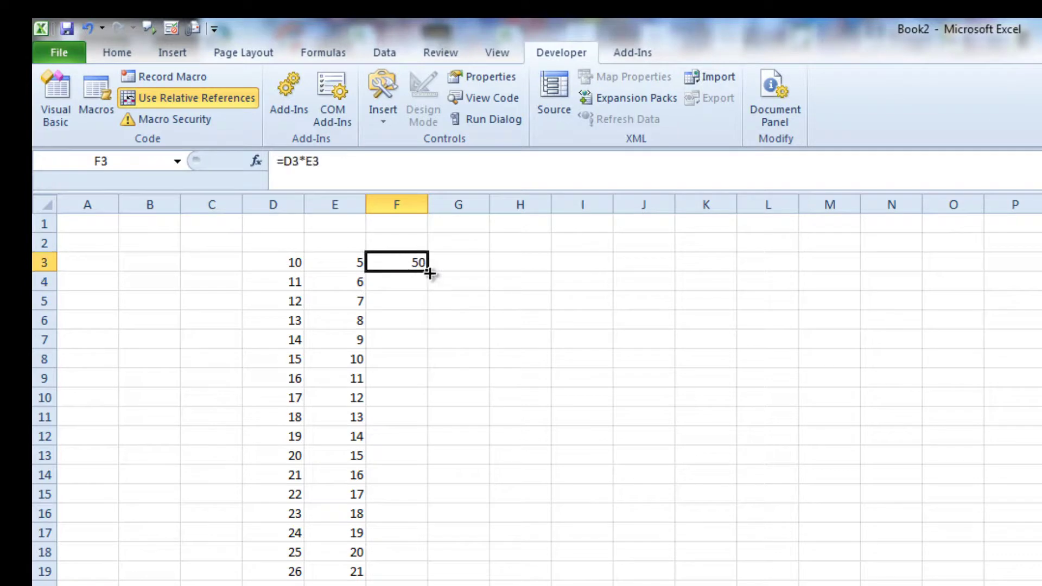
pyautogui.doubleClick(428, 272)
pyautogui.hotkey('ctrl', 'shift', 'v')
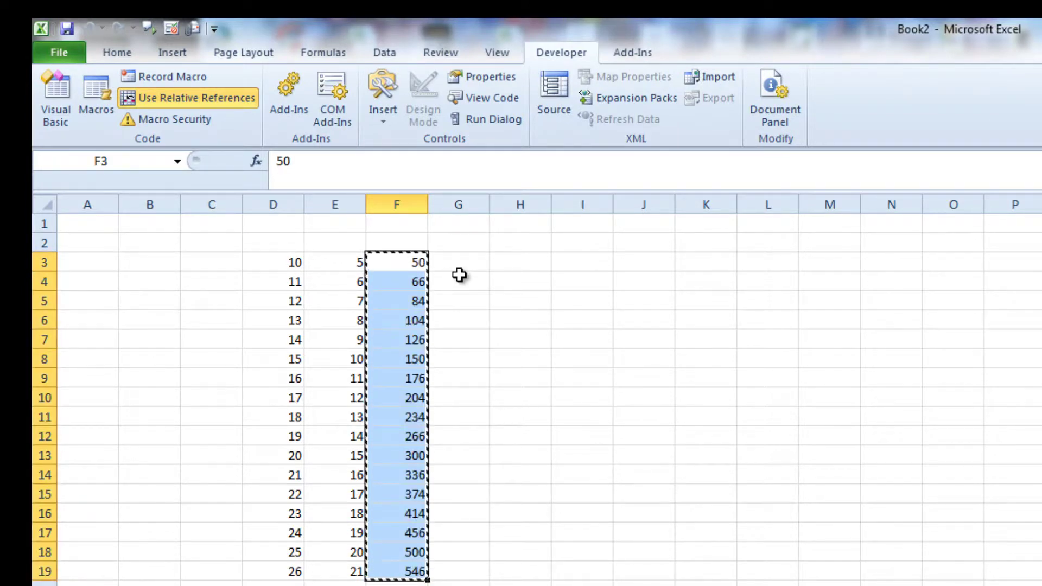
pyautogui.click(395, 263)
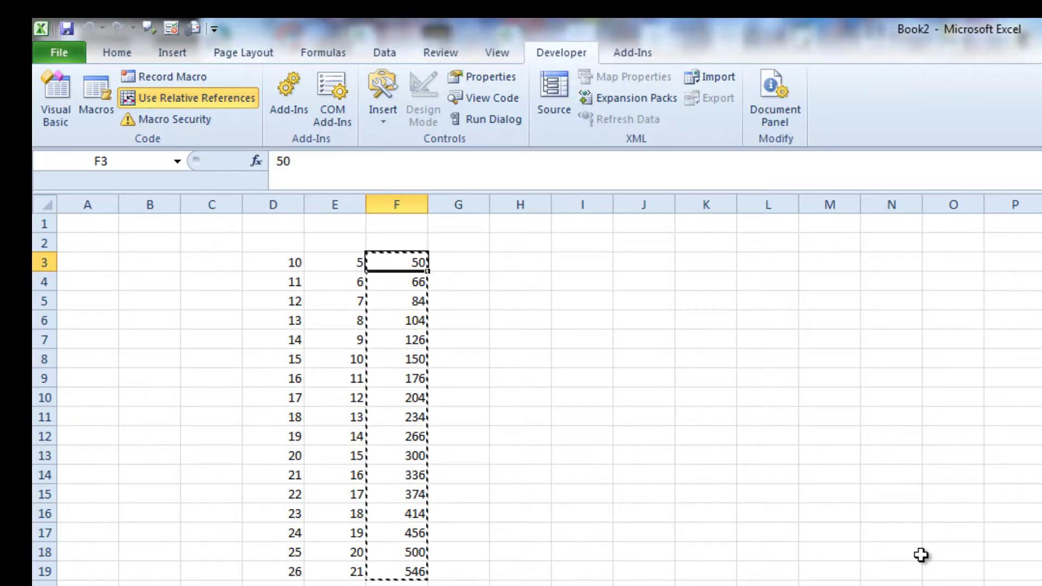